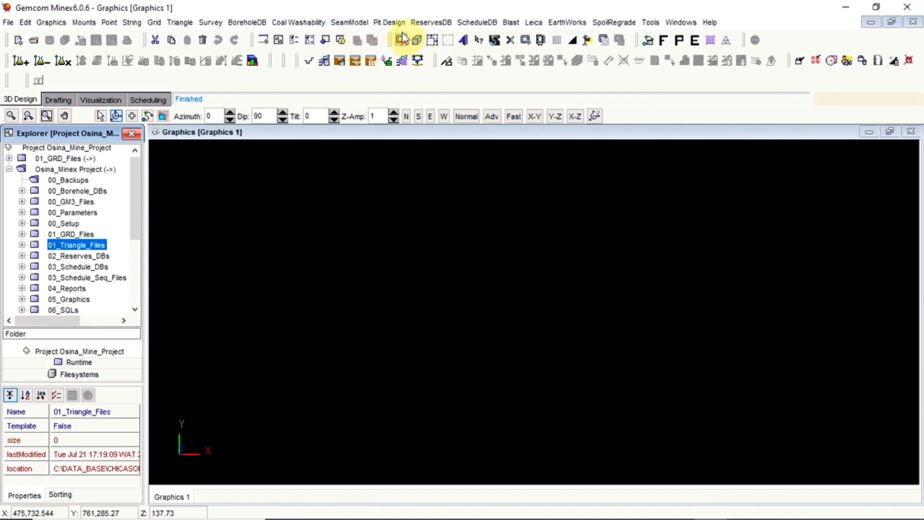
left_click(388, 22)
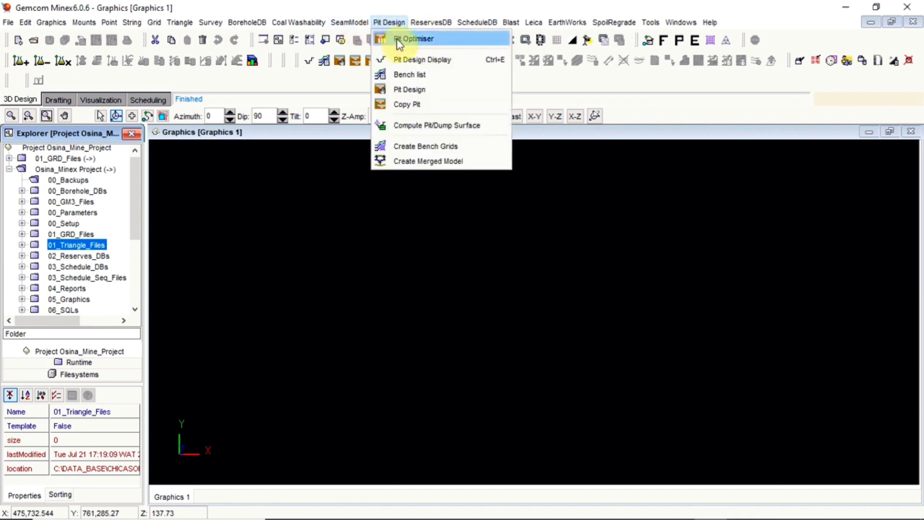
left_click(335, 193)
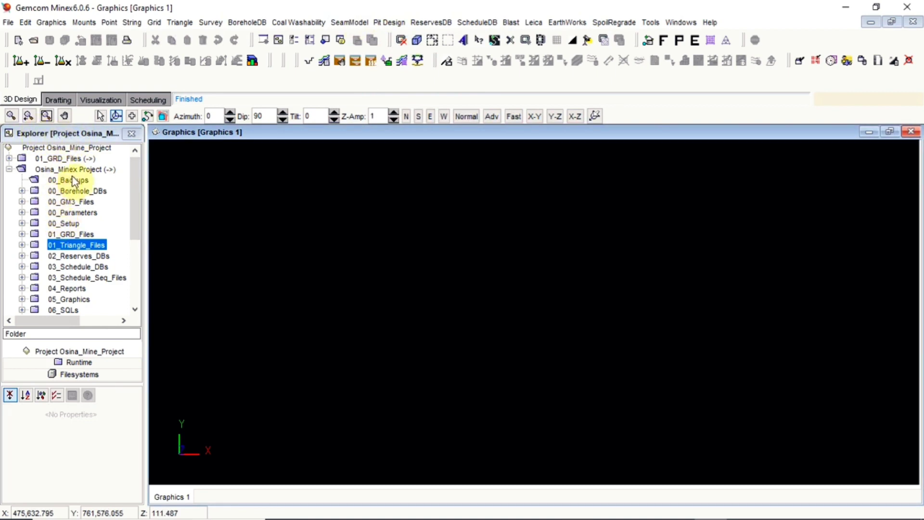
mouse_move(137, 201)
left_mouse_down()
mouse_move(137, 209)
mouse_move(148, 192)
mouse_move(146, 215)
left_mouse_up()
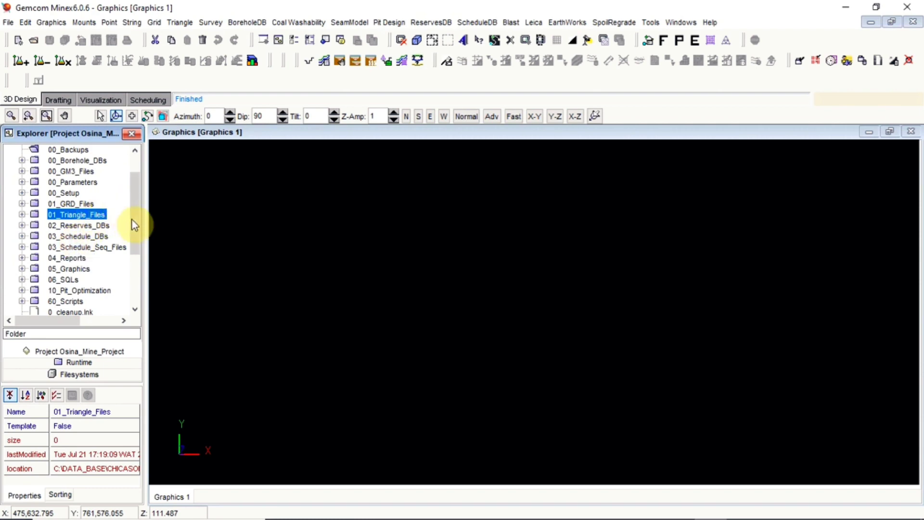
left_click_drag(136, 223, 137, 192)
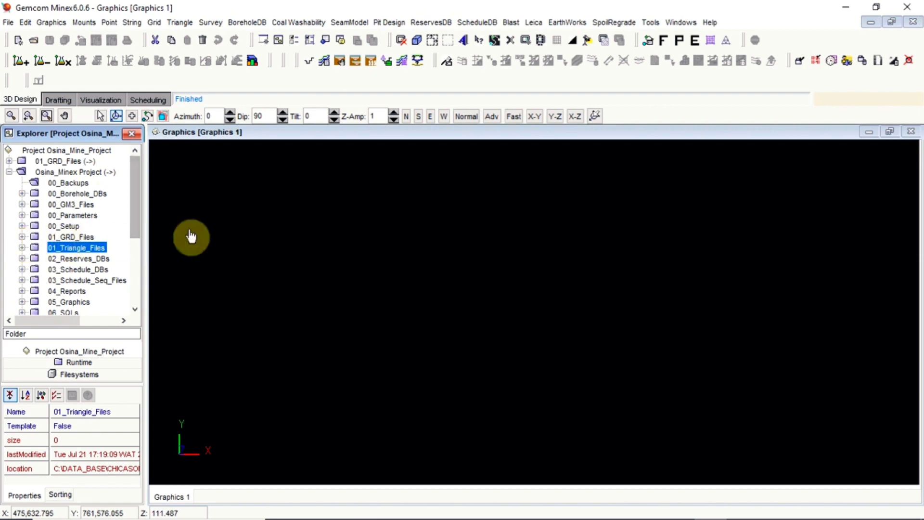
Look through the contents of the 01_Triangle_Files and 01_GRD_Files folders in the project tree
left_click(21, 248)
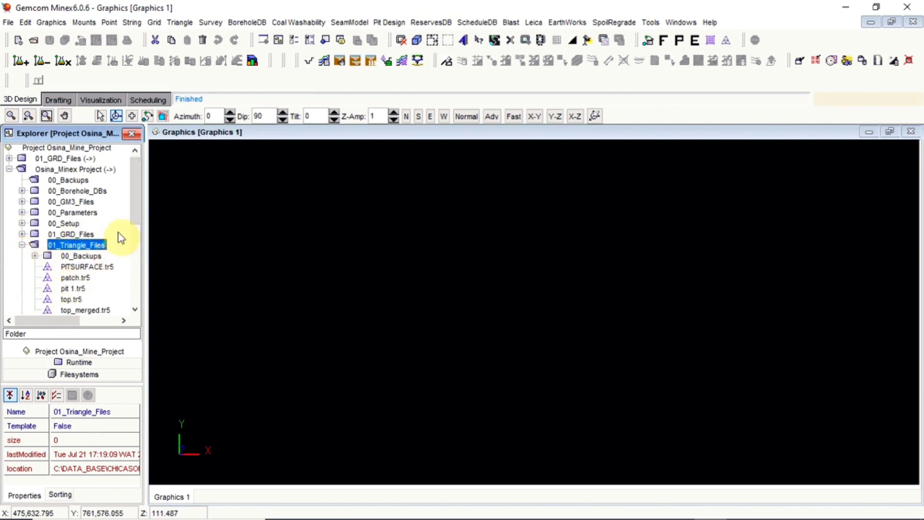
left_click_drag(136, 215, 139, 223)
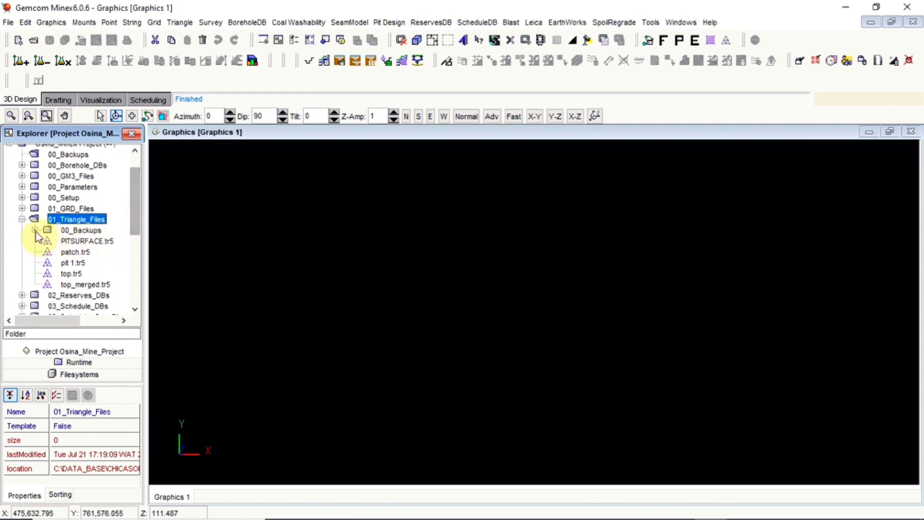
left_click(21, 219)
left_click(22, 209)
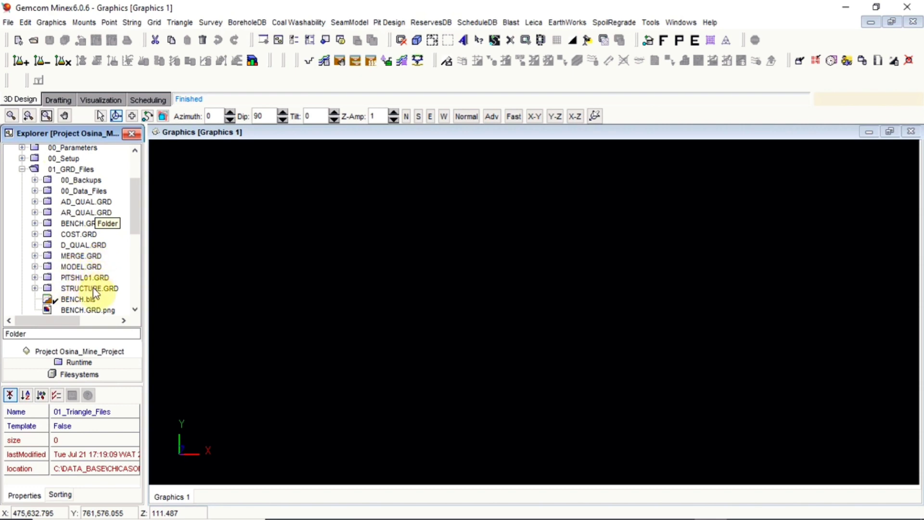
mouse_move(136, 220)
left_mouse_down()
mouse_move(136, 237)
mouse_move(139, 218)
left_mouse_up()
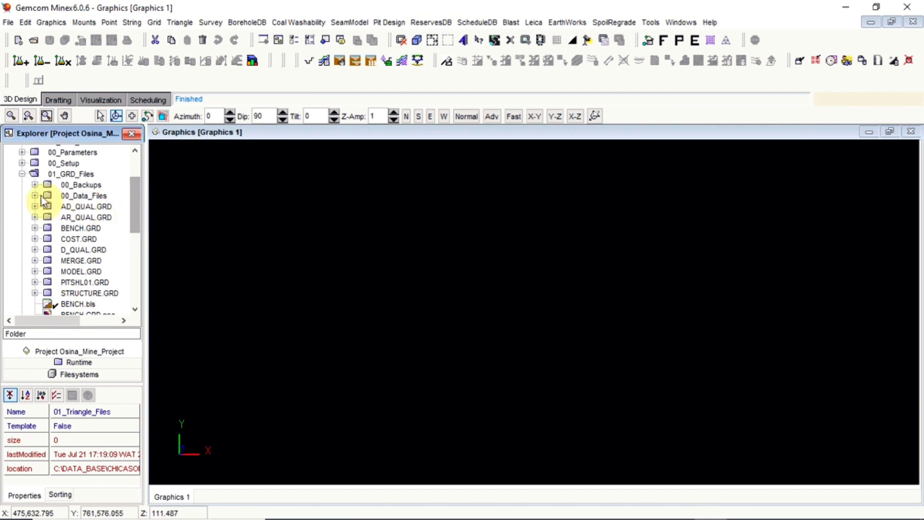
left_click(22, 174)
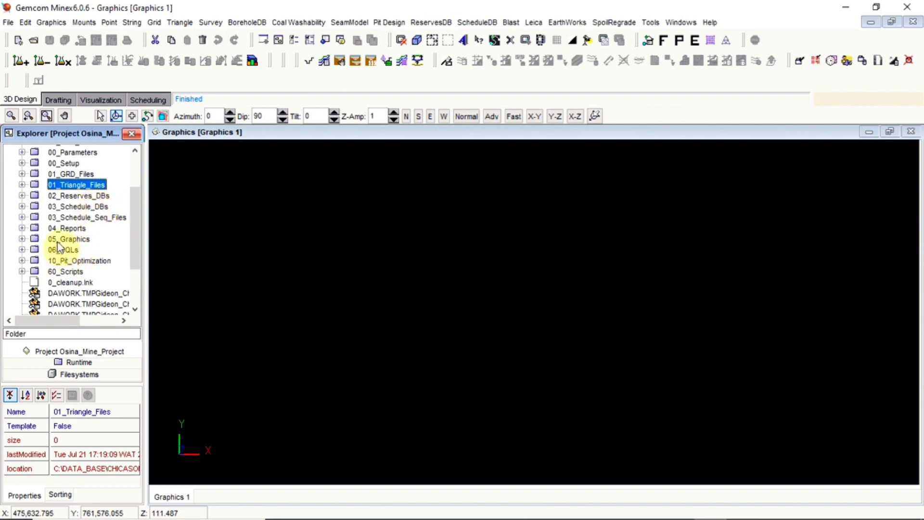
Examine the STRUCTURE.GRD, MODEL.GRD and MERGE.GRD entries inside the project's 01_GRD_Files folder
scroll(48, 206, "up", 2)
left_click(10, 172)
left_click(11, 171)
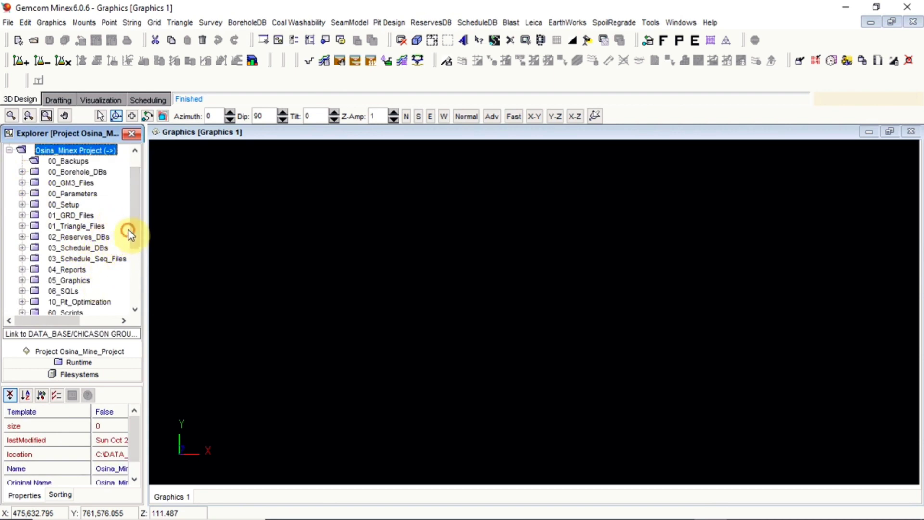
left_click_drag(134, 229, 133, 245)
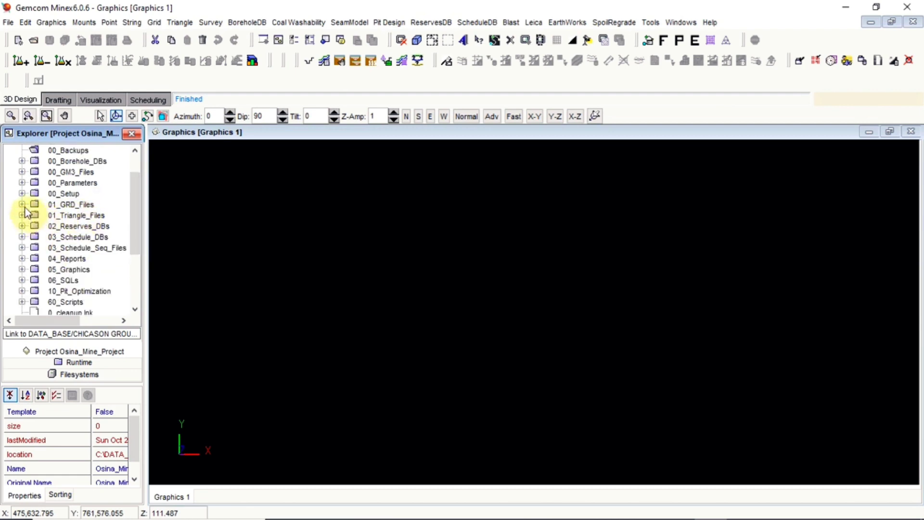
left_click(22, 204)
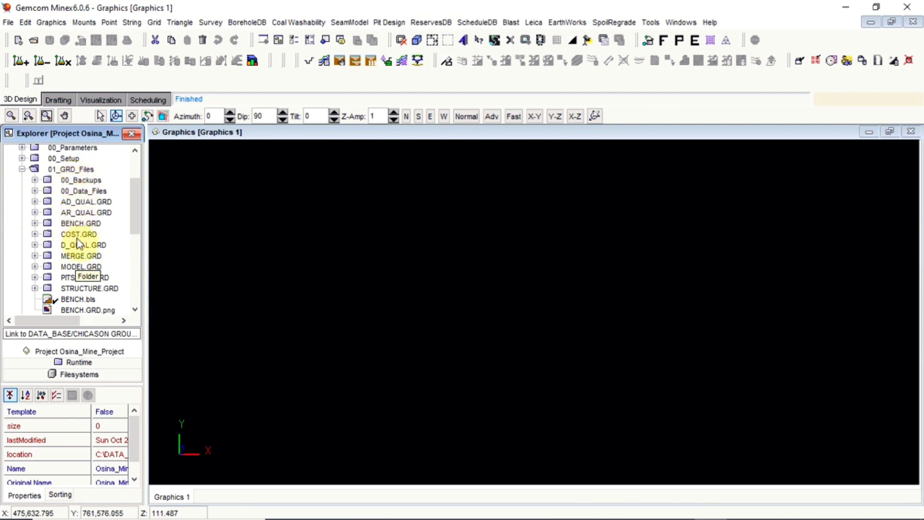
left_click(79, 289)
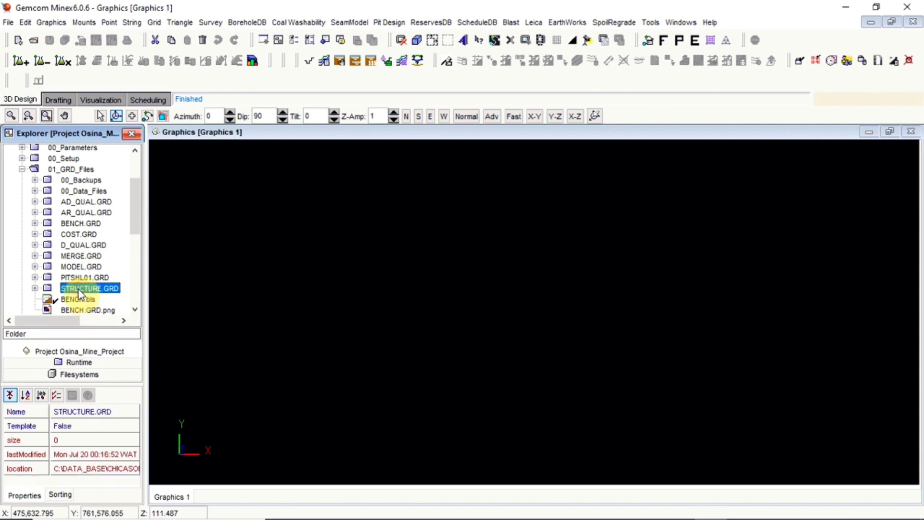
left_click(74, 267)
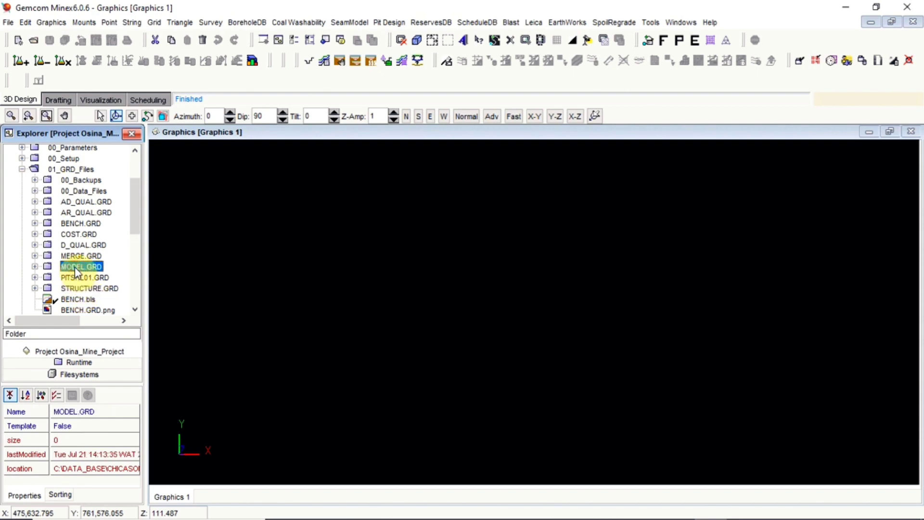
left_click(82, 257)
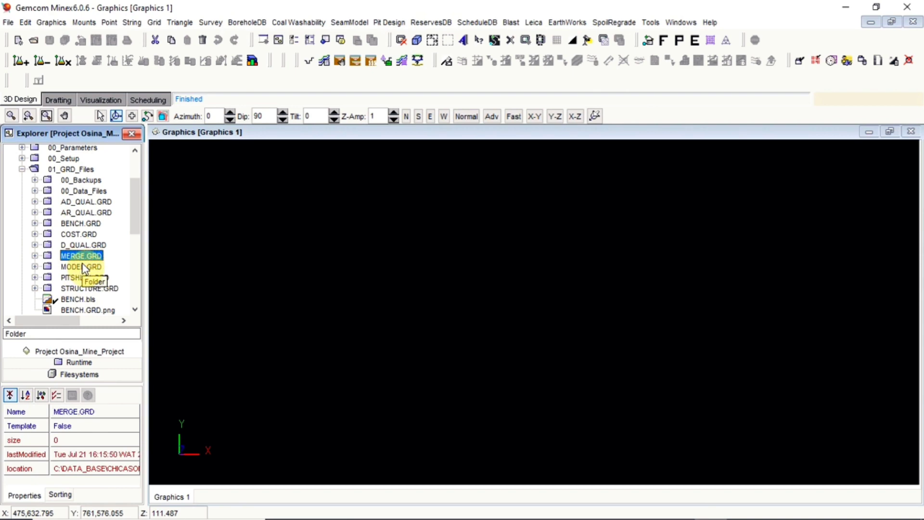
left_click(80, 289)
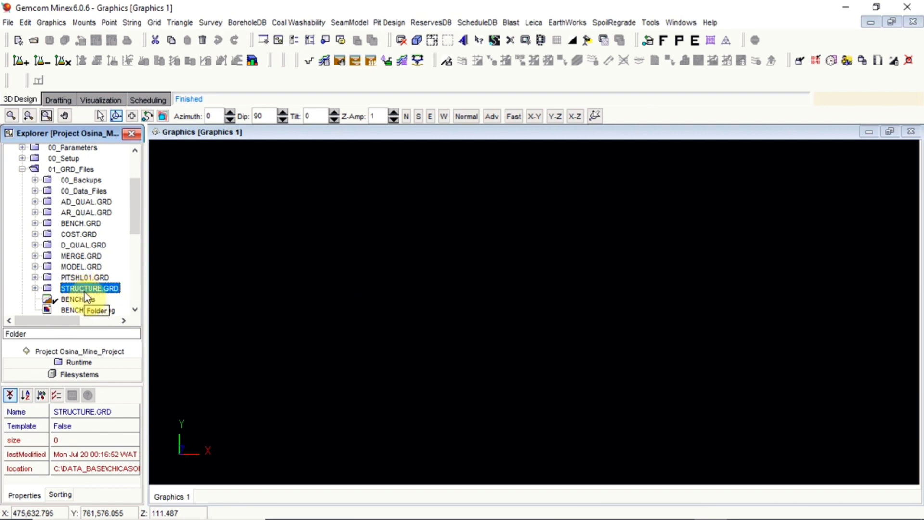
left_click(83, 267)
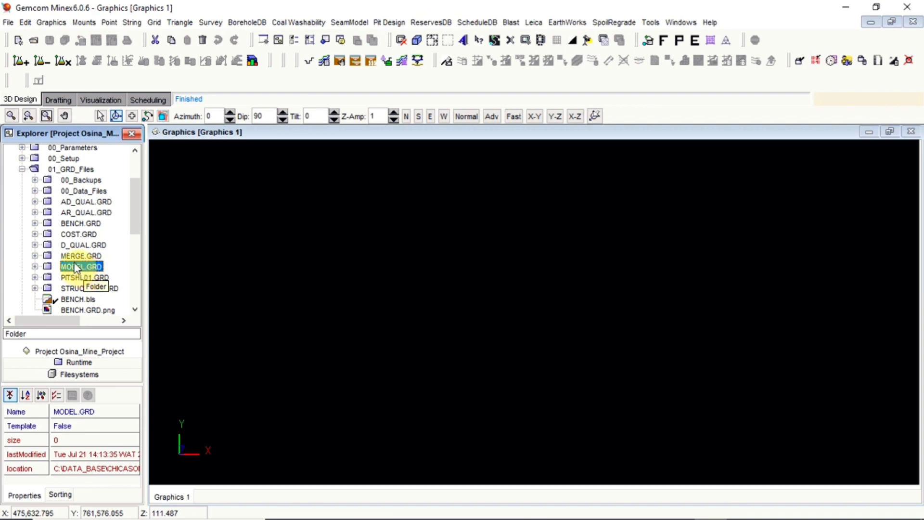
left_click(78, 255)
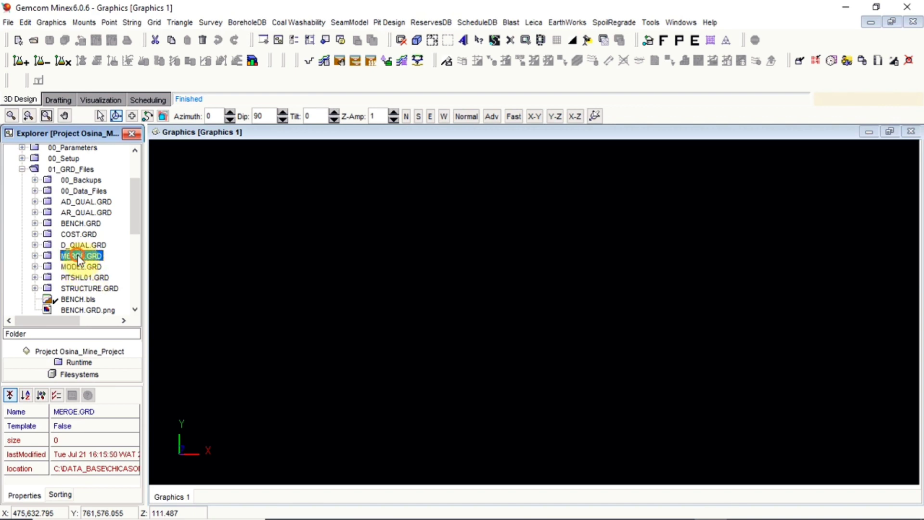
Inspect the grid files stored in MERGE.GRD and in STRUCTURE.GRD
left_click(34, 255)
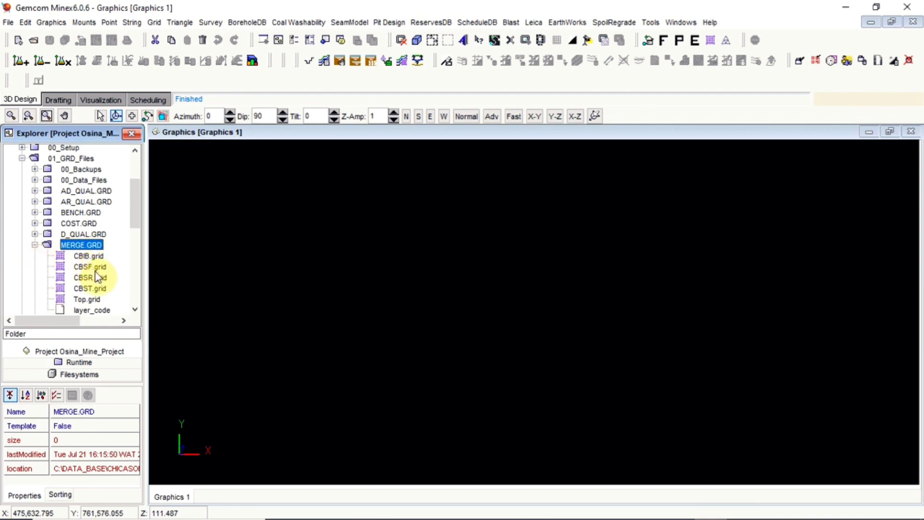
left_click(35, 245)
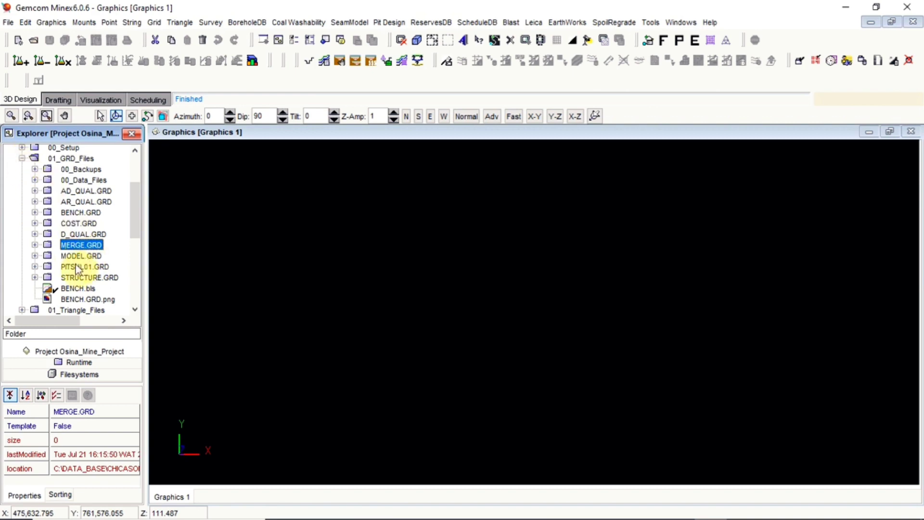
left_click(35, 277)
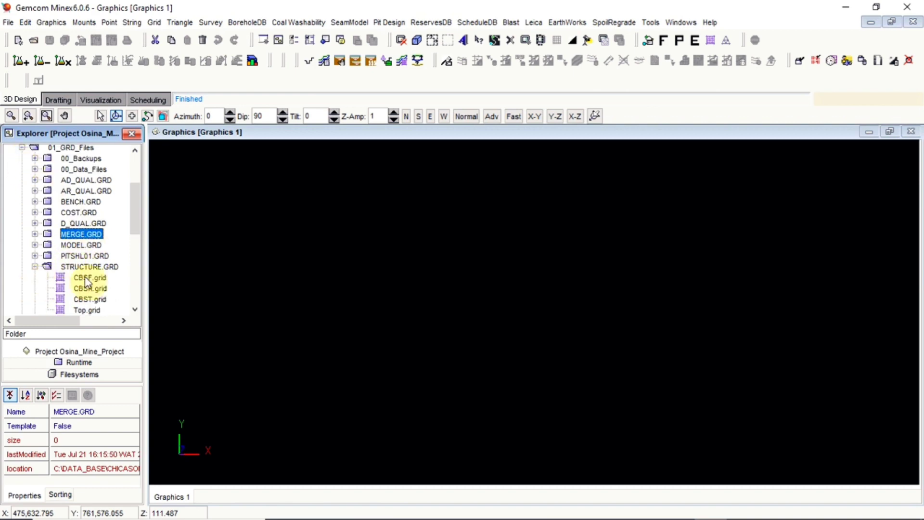
left_click_drag(137, 226, 134, 244)
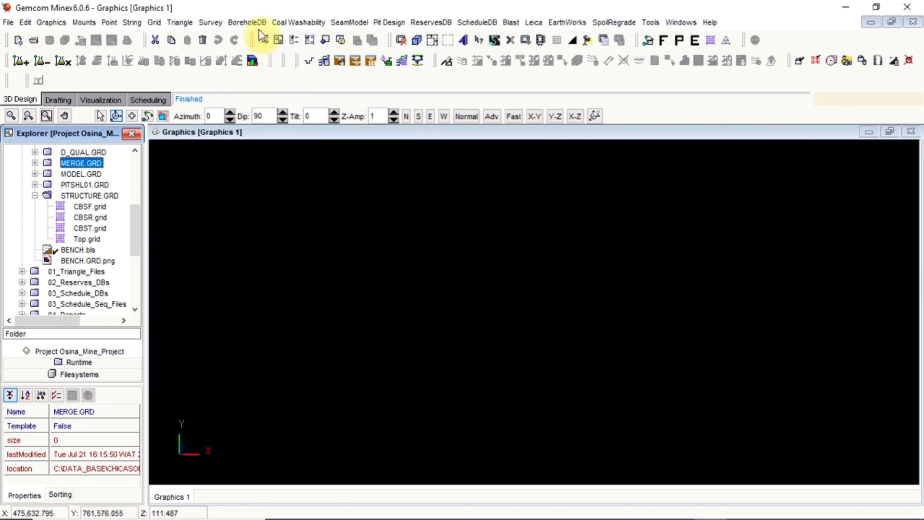
Plot the boreholes with their traces, seam picks, seam names and borehole names, and minimise the Borehole Display dialog
left_click(247, 23)
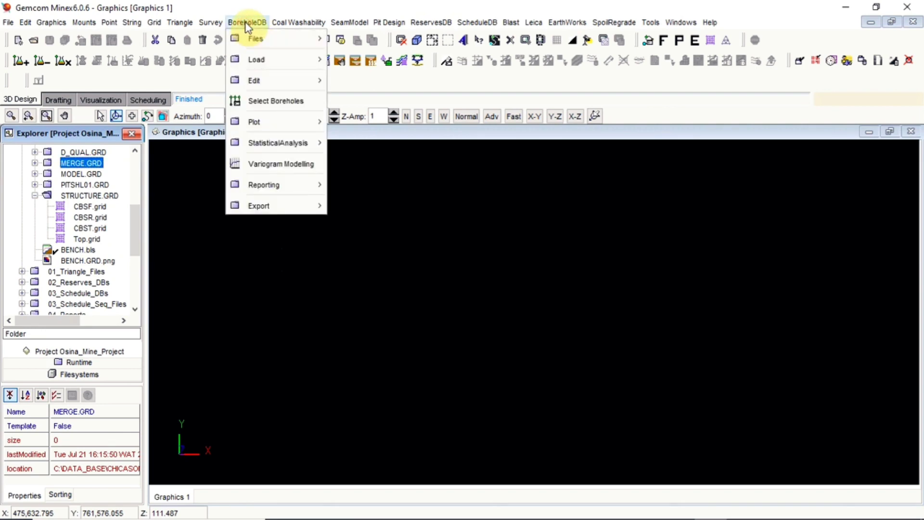
mouse_move(273, 126)
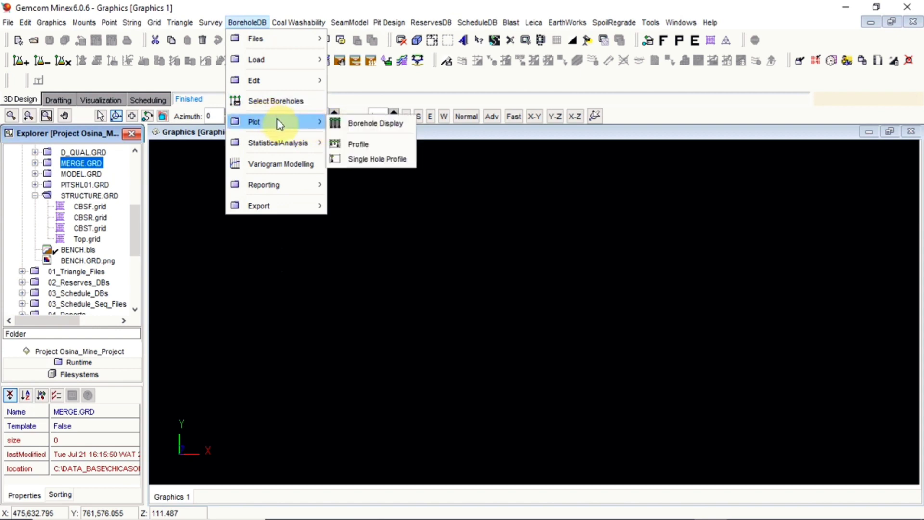
left_click(360, 126)
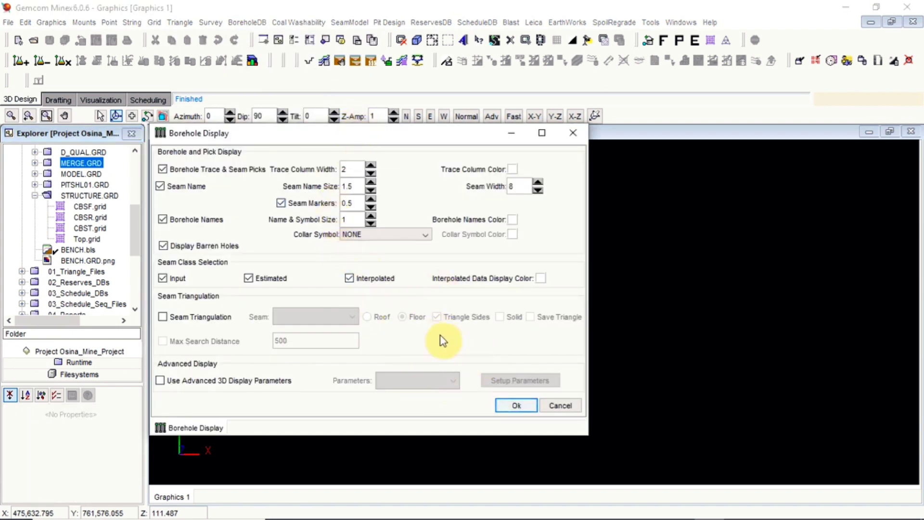
left_click_drag(409, 141, 438, 141)
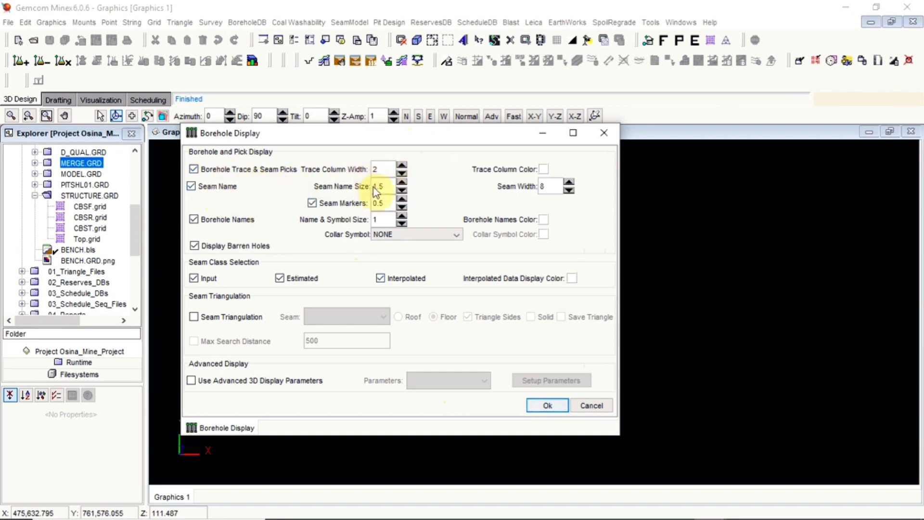
left_click(546, 406)
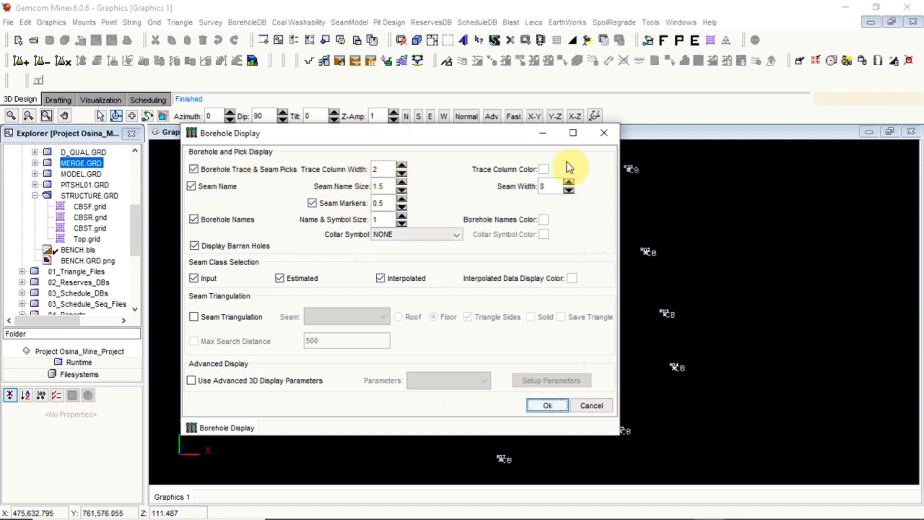
left_click(543, 133)
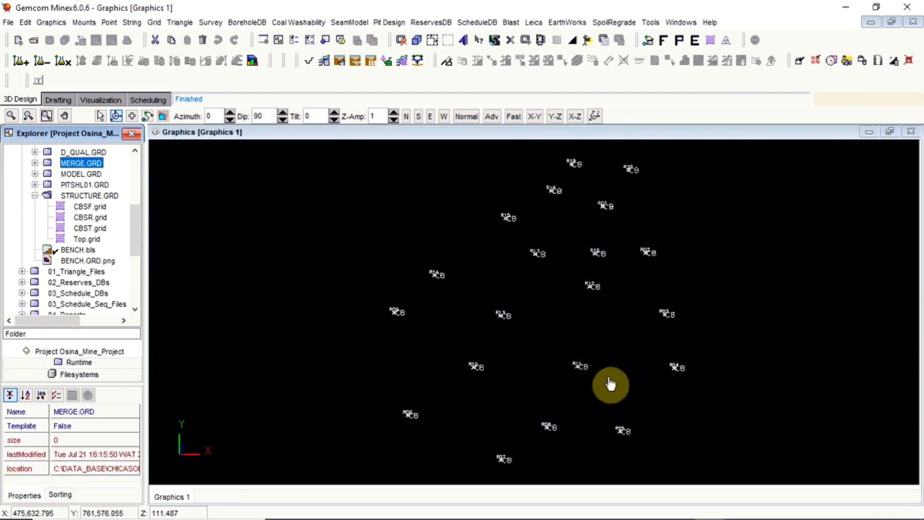
Examine the plotted boreholes in 3D from several angles, checking the hole names and the CB seam intervals up close
left_click(634, 423)
left_click_drag(634, 424, 641, 377)
mouse_move(583, 393)
left_mouse_down()
mouse_move(516, 380)
mouse_move(571, 388)
left_mouse_up()
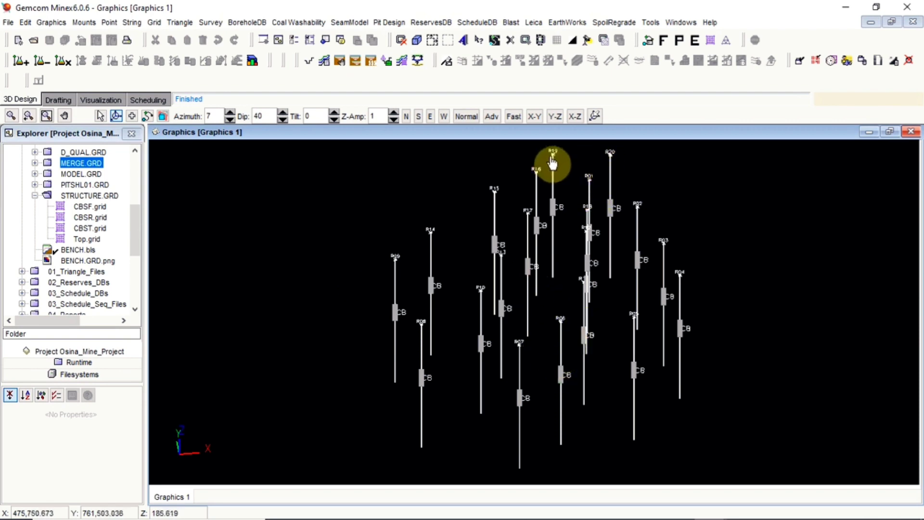
scroll(553, 159, "up", 5)
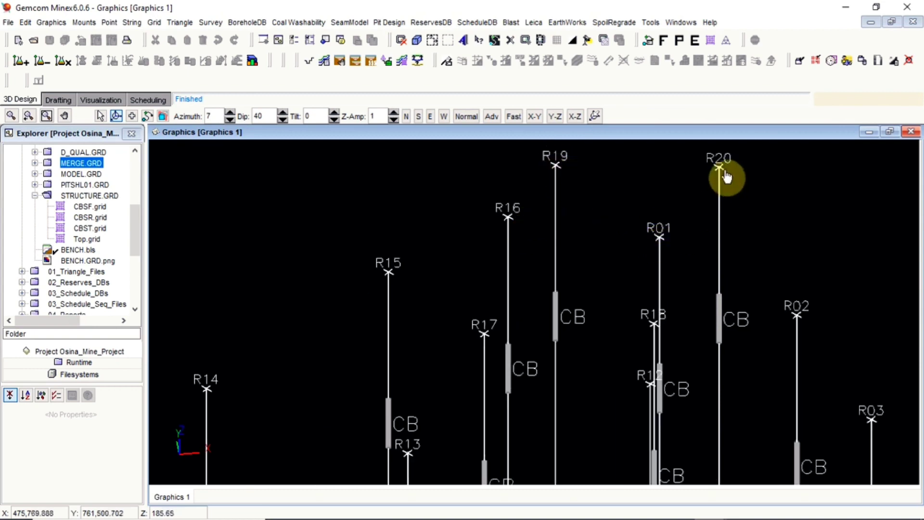
scroll(714, 231, "down", 5)
left_click_drag(693, 394, 563, 305)
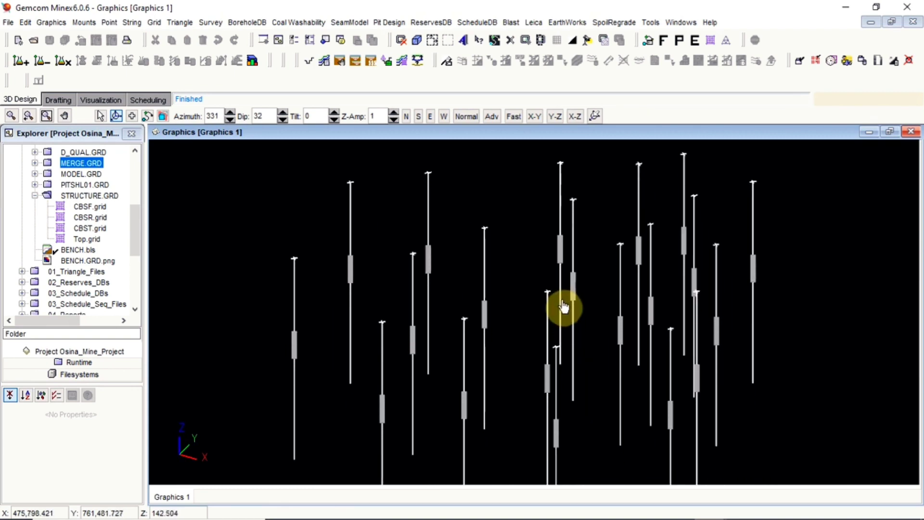
mouse_move(595, 355)
left_mouse_down()
mouse_move(656, 357)
mouse_move(597, 364)
left_mouse_up()
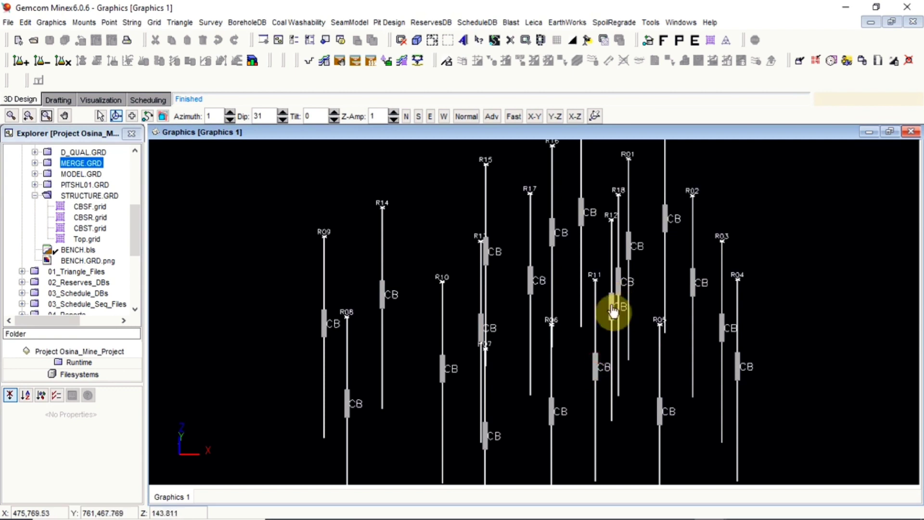
scroll(444, 369, "up", 5)
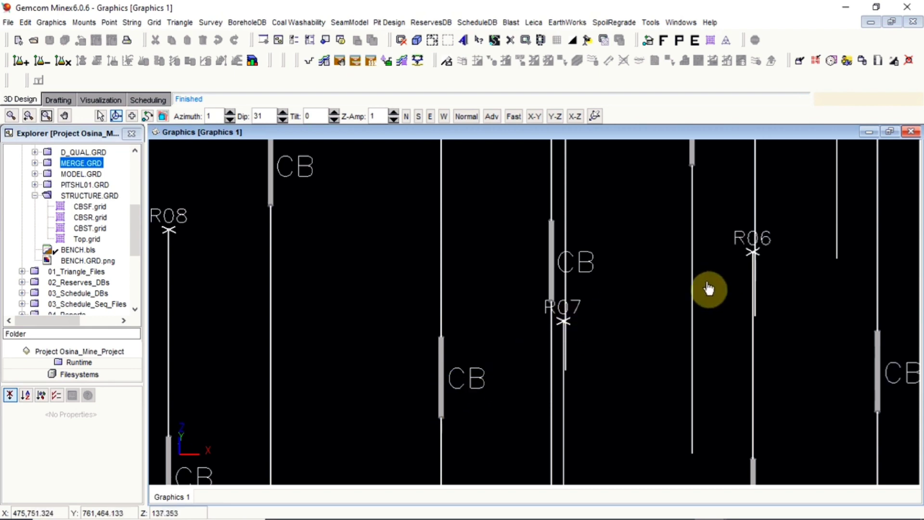
scroll(448, 284, "down", 3)
left_click_drag(458, 291, 513, 343)
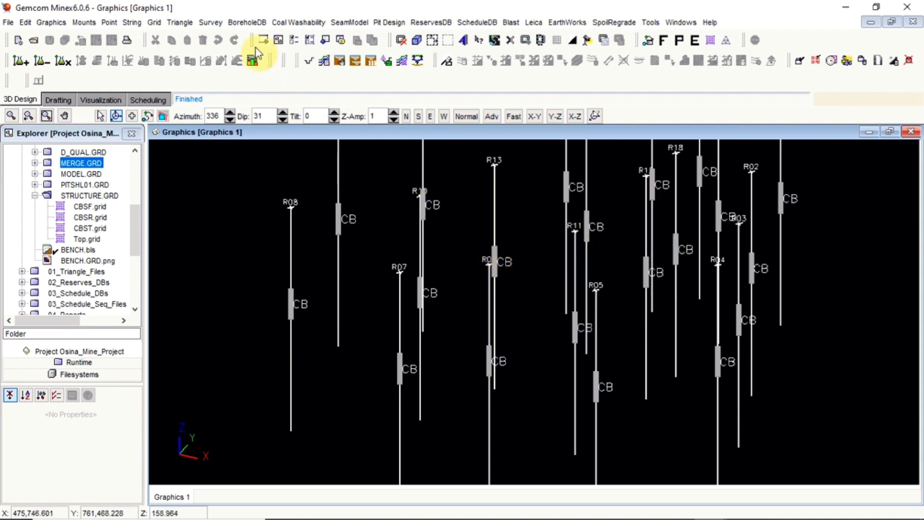
Reopen the Borehole Display settings, try the plot without seam markers, and redisplay the boreholes with markers on and seam width 5
left_click(246, 22)
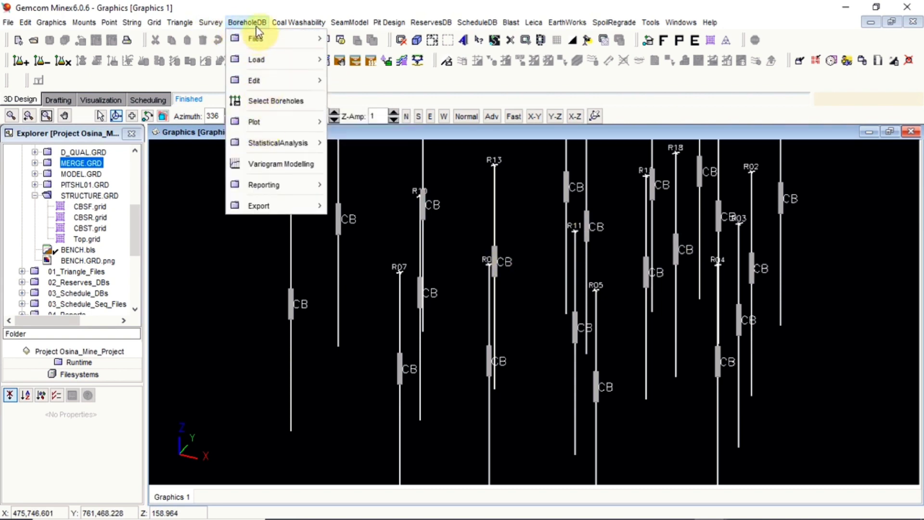
mouse_move(255, 126)
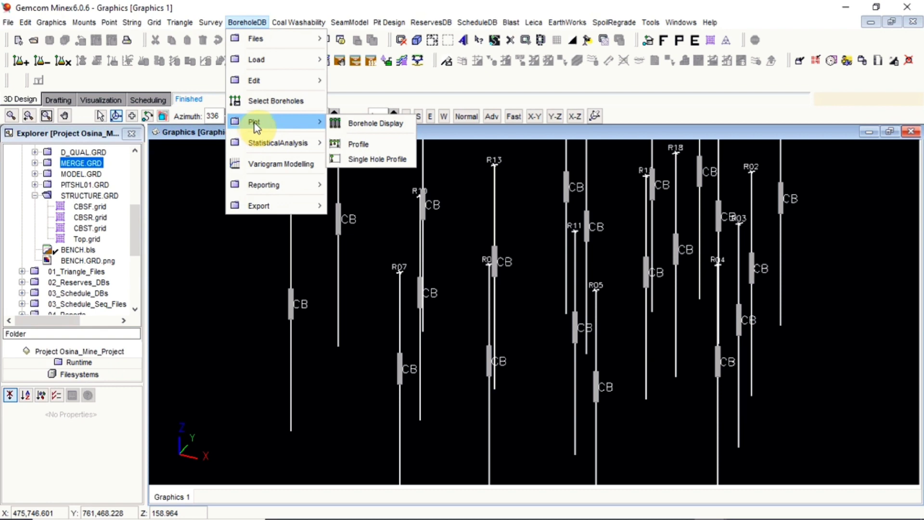
left_click(368, 124)
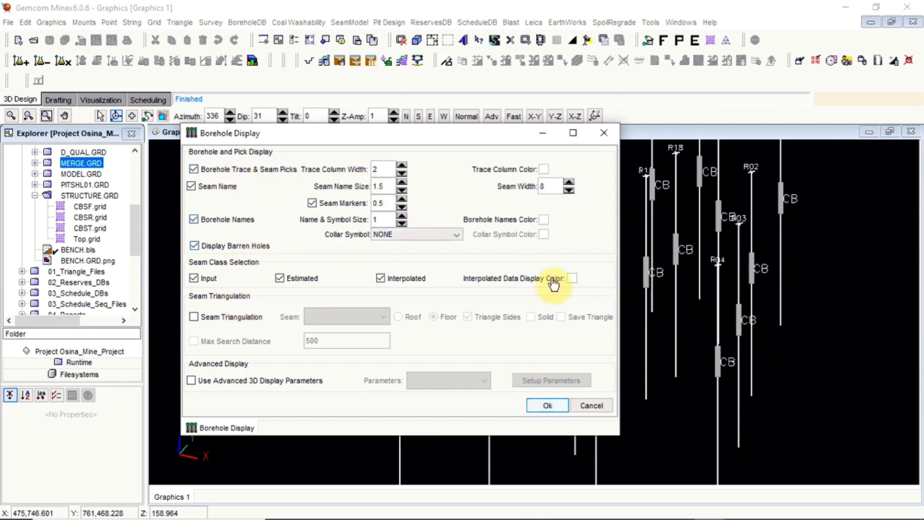
left_click(312, 203)
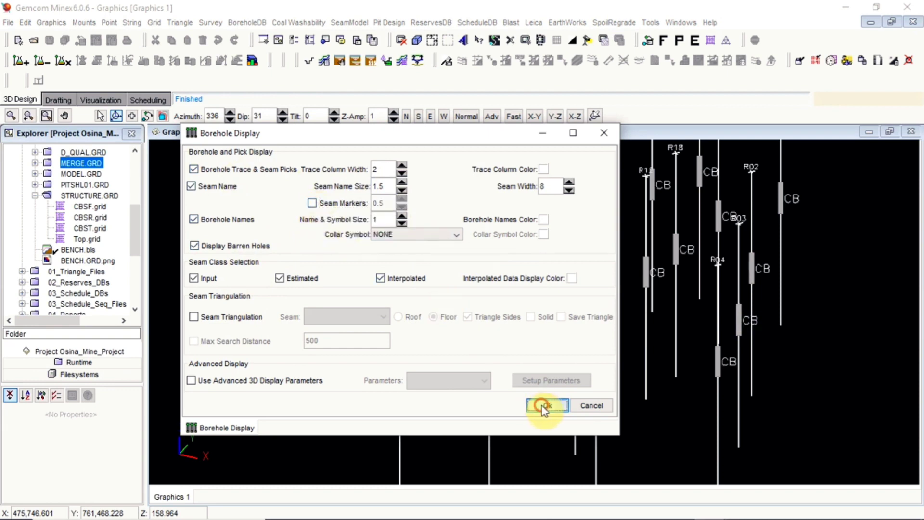
left_click(313, 204)
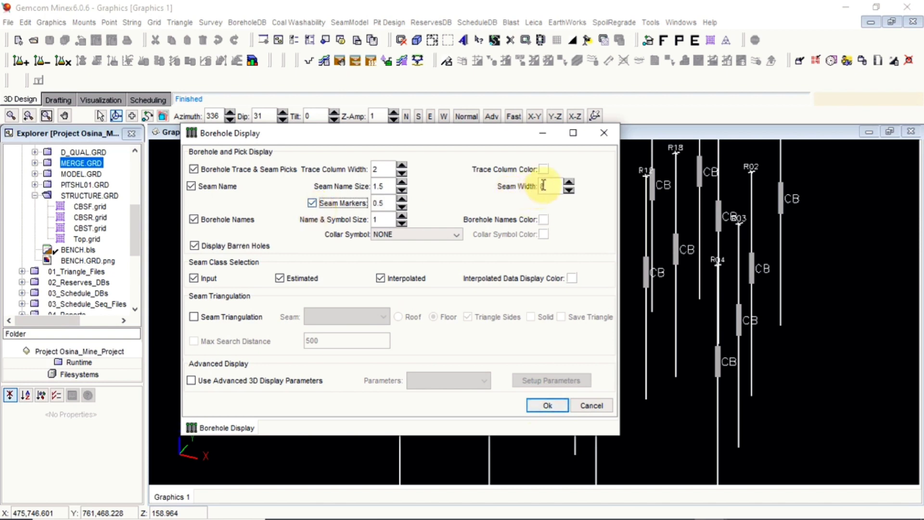
left_click(568, 190)
left_click(569, 190)
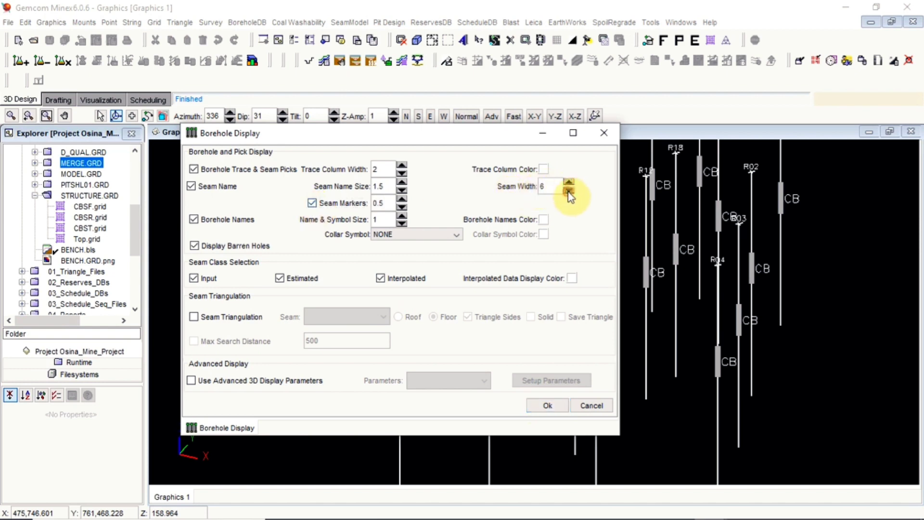
left_click(569, 192)
left_click(556, 408)
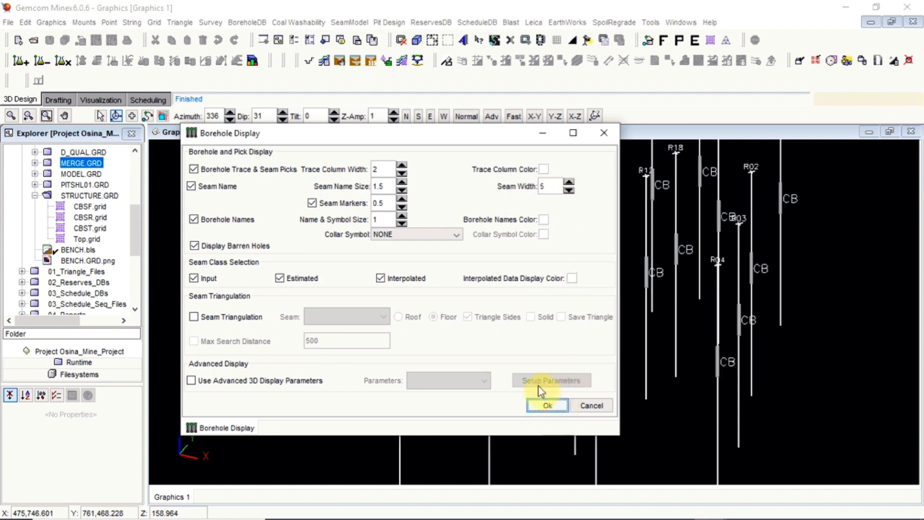
Replot the boreholes with the seam width increased to 10
left_click(568, 182)
left_click(568, 182)
left_click(568, 183)
left_click(569, 182)
left_click(569, 182)
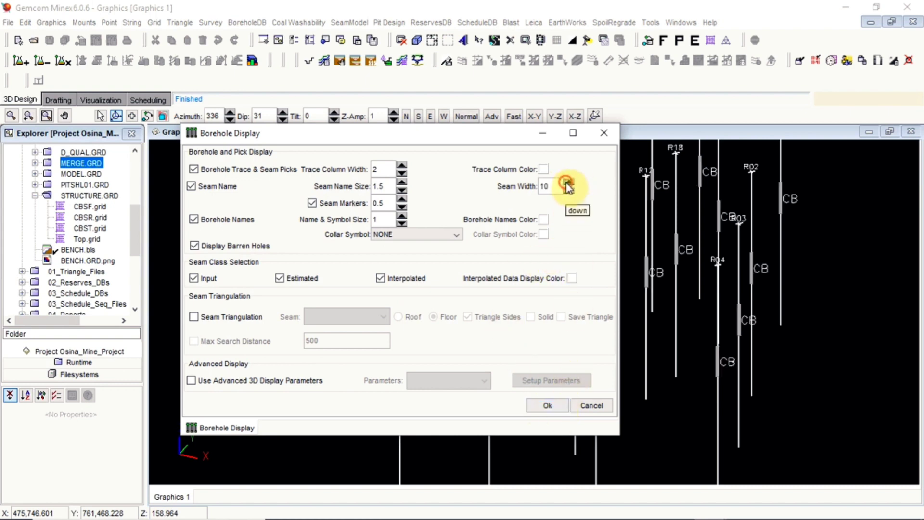
left_click(549, 407)
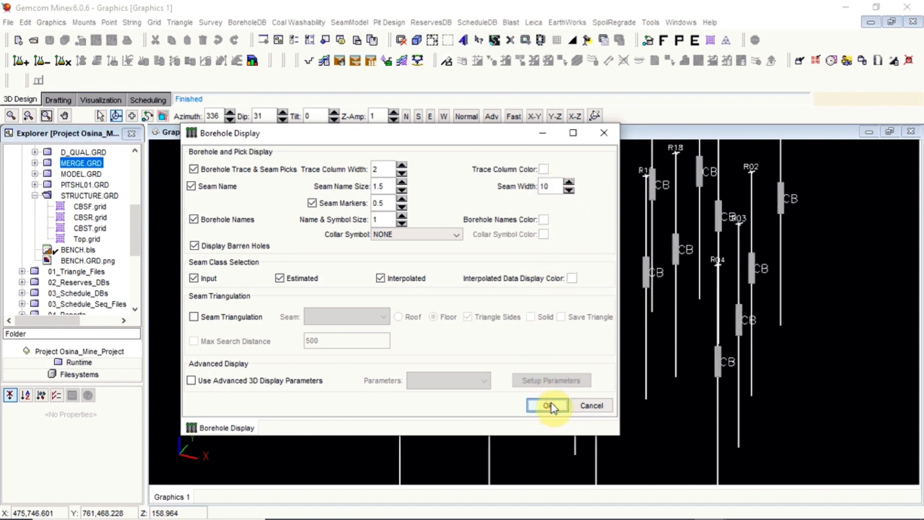
Set the seam width to 6, replot the boreholes and close the Borehole Display dialog
left_click(568, 191)
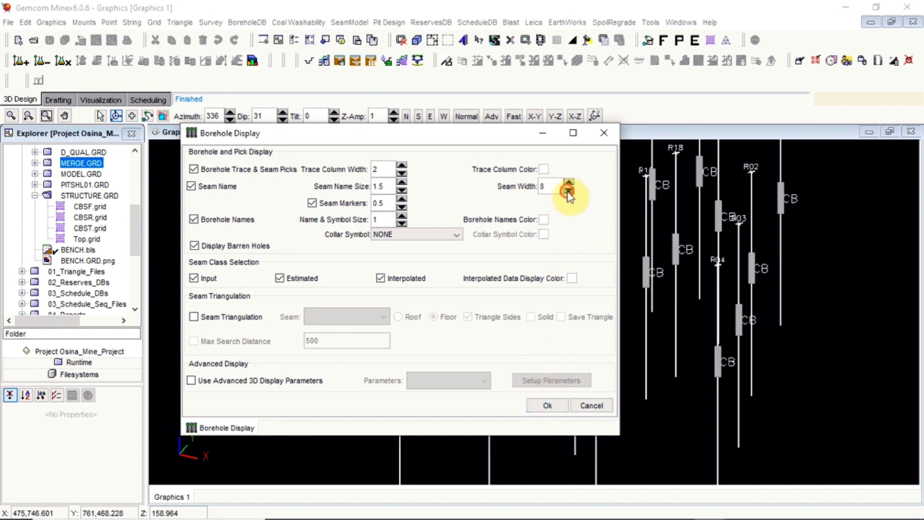
left_click(568, 190)
left_click(568, 191)
left_click(568, 190)
left_click(558, 407)
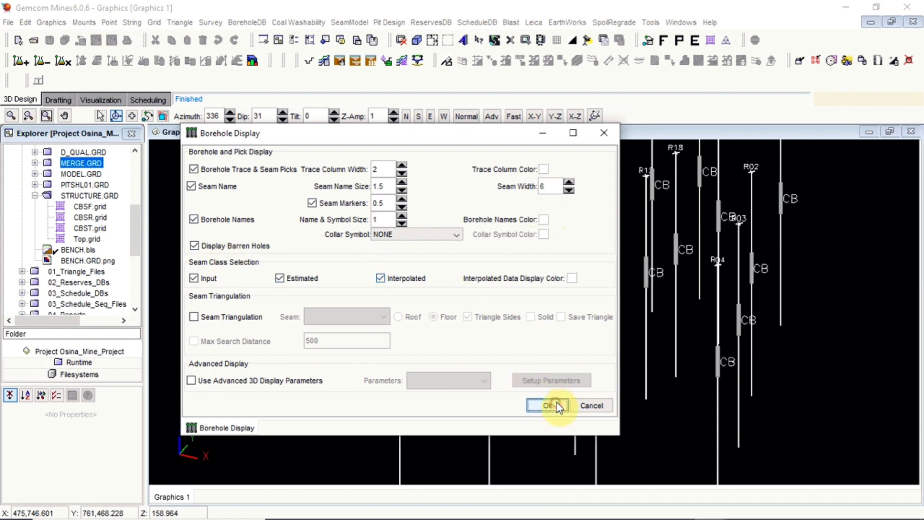
left_click(604, 133)
Display CBSR.grid from STRUCTURE.GRD with the boreholes and check up close how it meets the CB seam intervals
left_click_drag(587, 335, 426, 303)
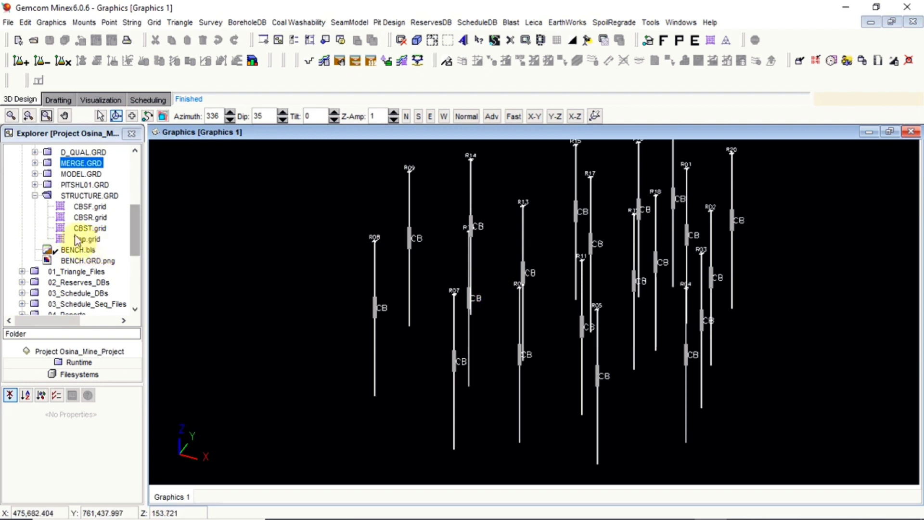
left_click(67, 219)
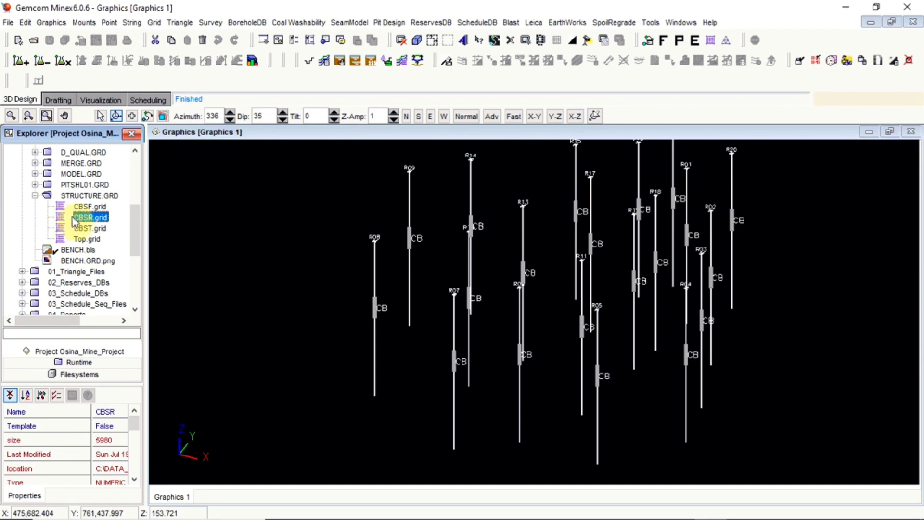
left_click_drag(77, 222, 276, 245)
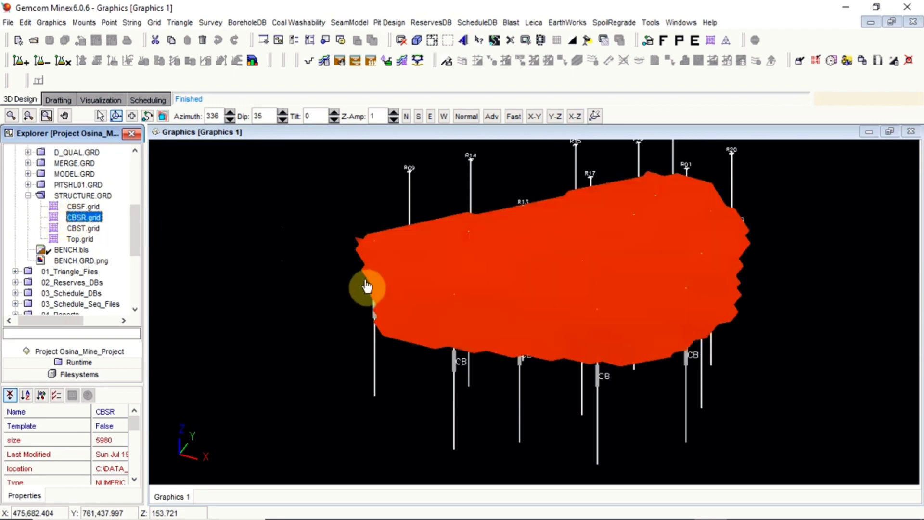
left_click_drag(419, 329, 491, 324)
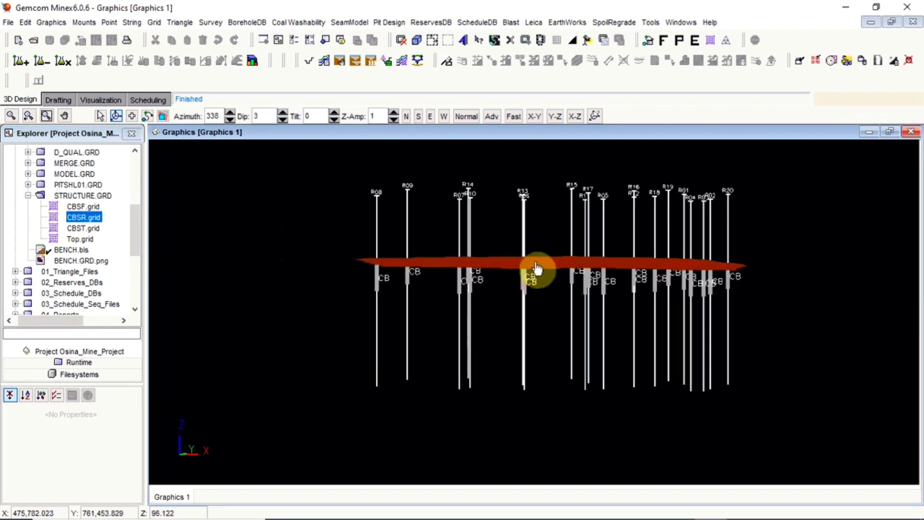
scroll(524, 271, "up", 5)
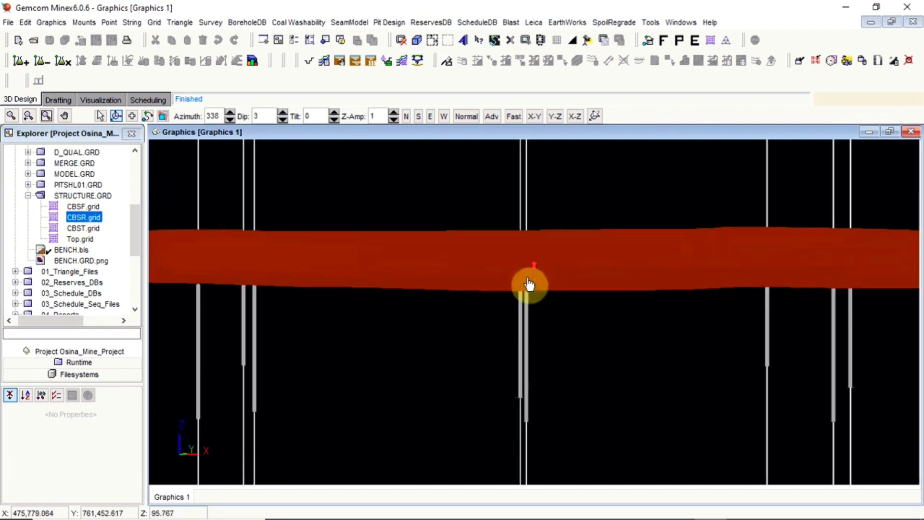
mouse_move(547, 330)
left_mouse_down()
mouse_move(557, 311)
mouse_move(557, 322)
left_mouse_up()
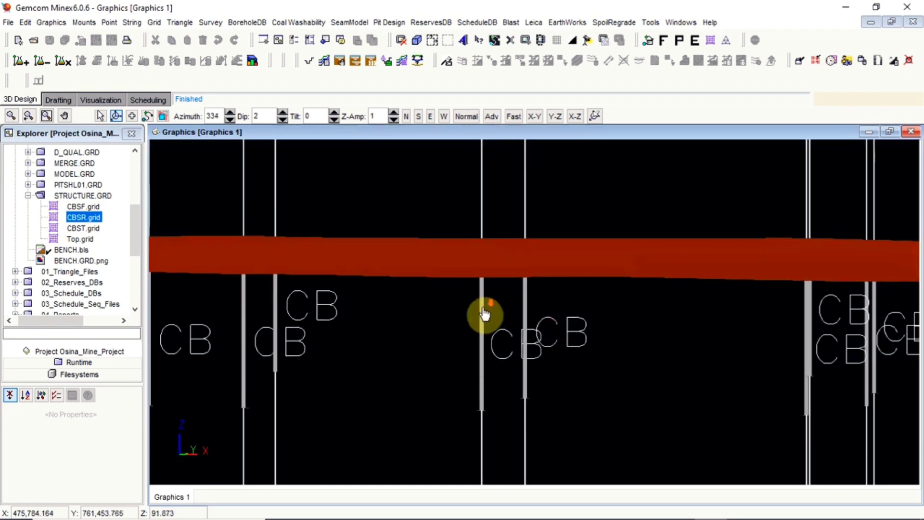
left_click_drag(484, 316, 528, 301)
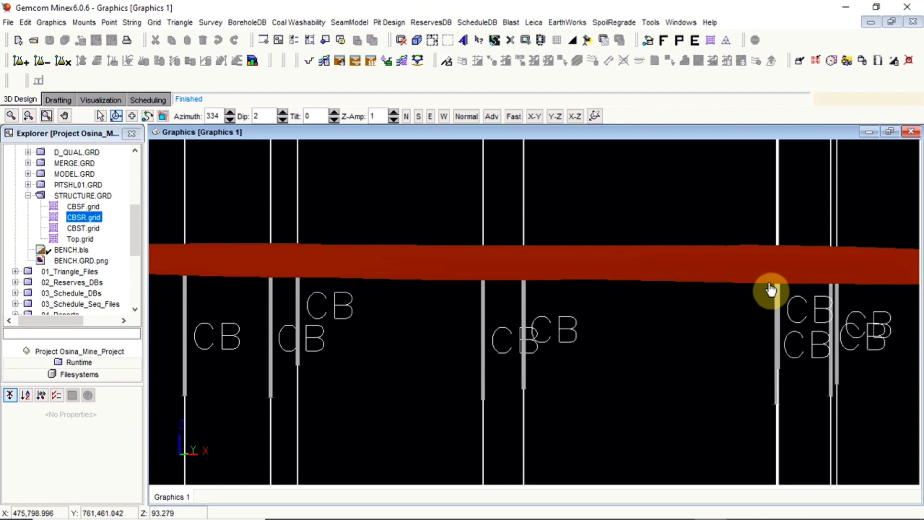
Add CBSF.grid from STRUCTURE.GRD to the display and compare both seam surfaces with the CB intervals across all boreholes
left_click(79, 206)
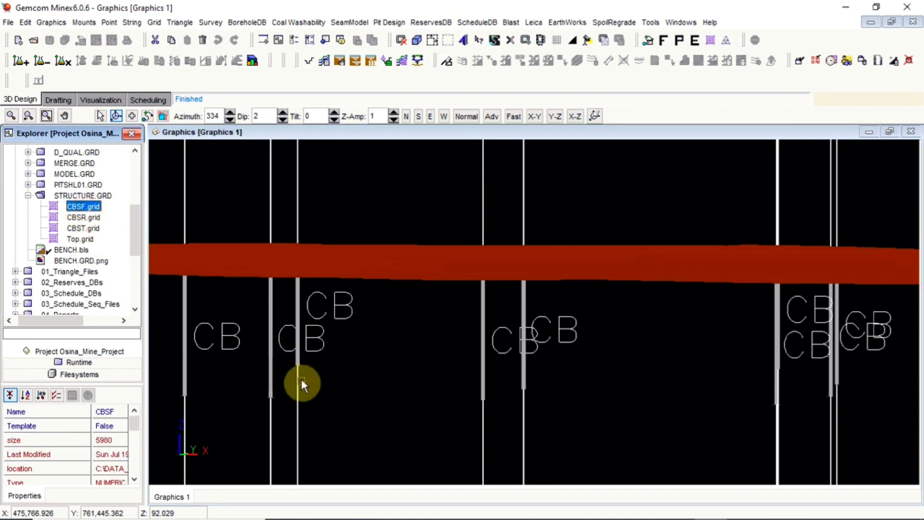
left_click_drag(301, 379, 302, 380)
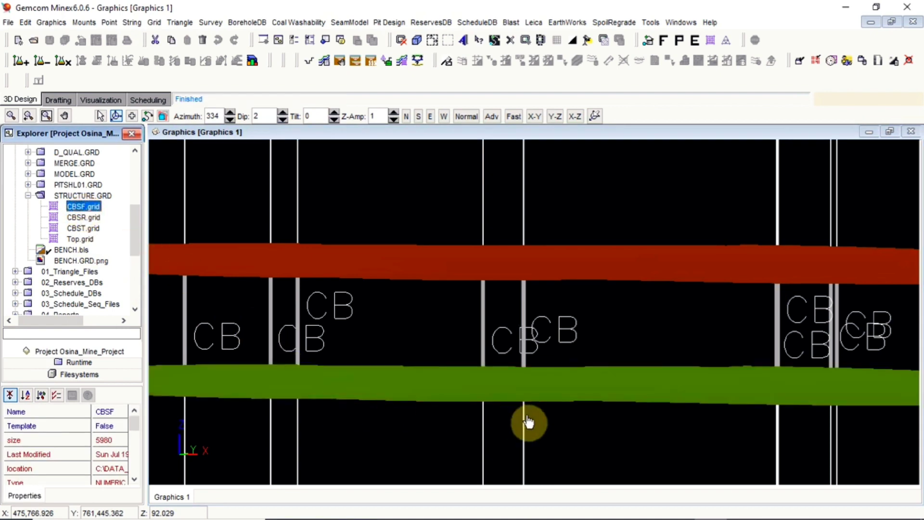
left_click_drag(532, 398, 562, 392)
scroll(550, 383, "down", 7)
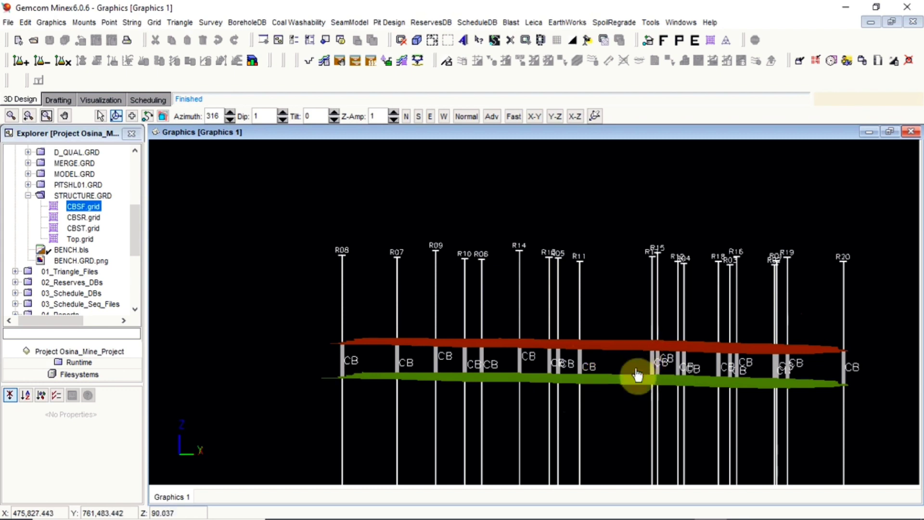
left_click_drag(604, 378, 605, 385)
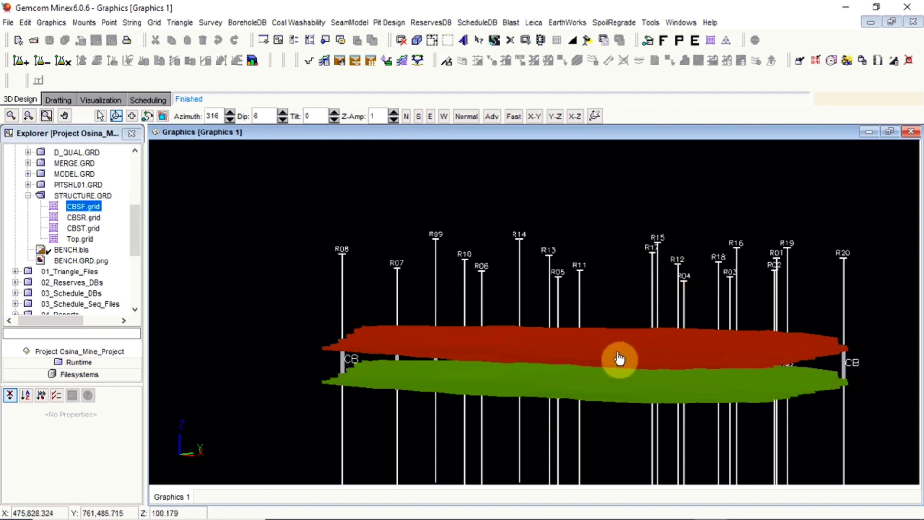
Add Top.grid from STRUCTURE.GRD to the display and examine it in side view against the borehole collars and seam surfaces
left_click(69, 240)
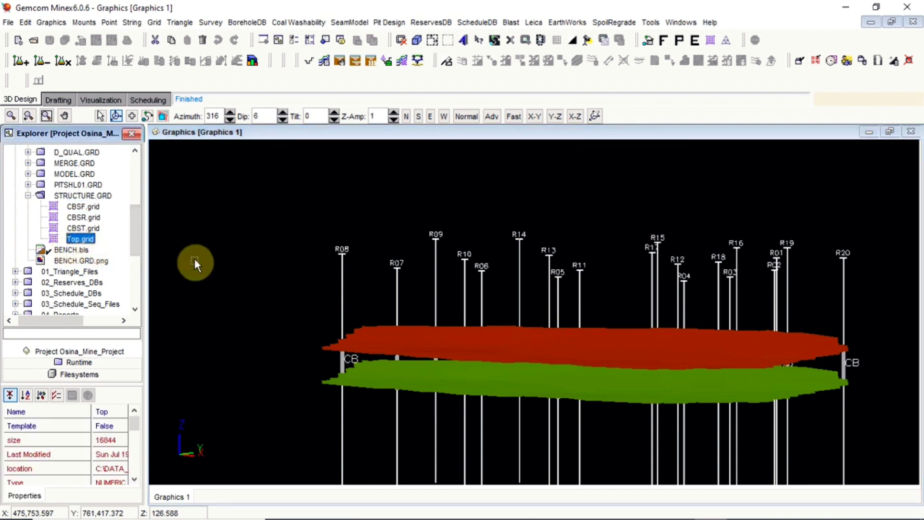
left_click_drag(284, 272, 278, 271)
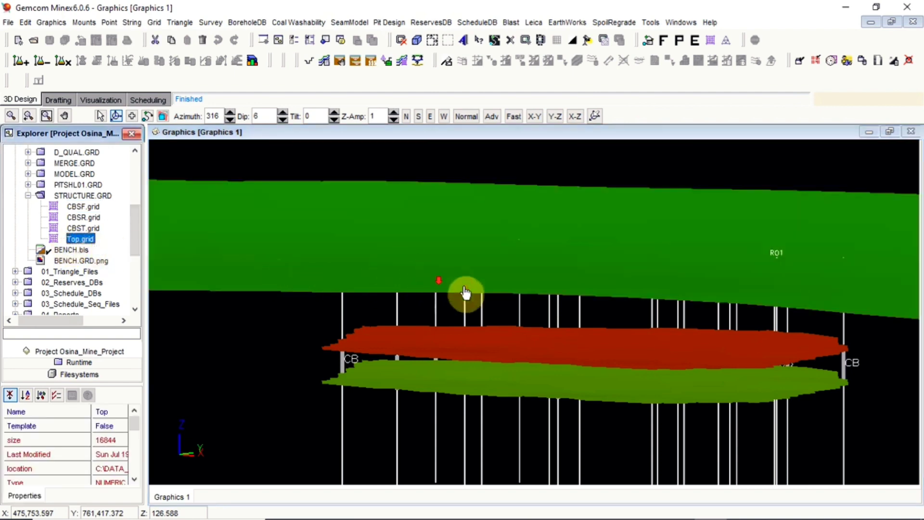
left_click_drag(466, 295, 591, 303)
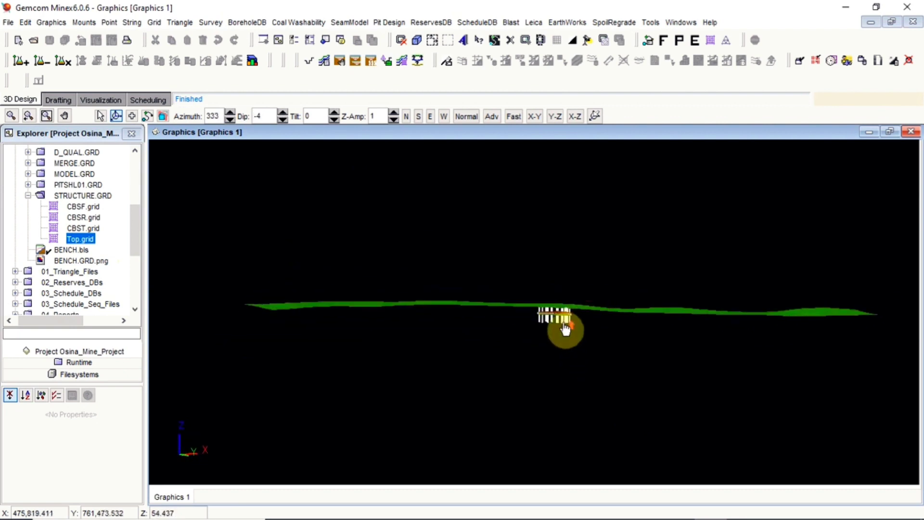
scroll(565, 330, "up", 5)
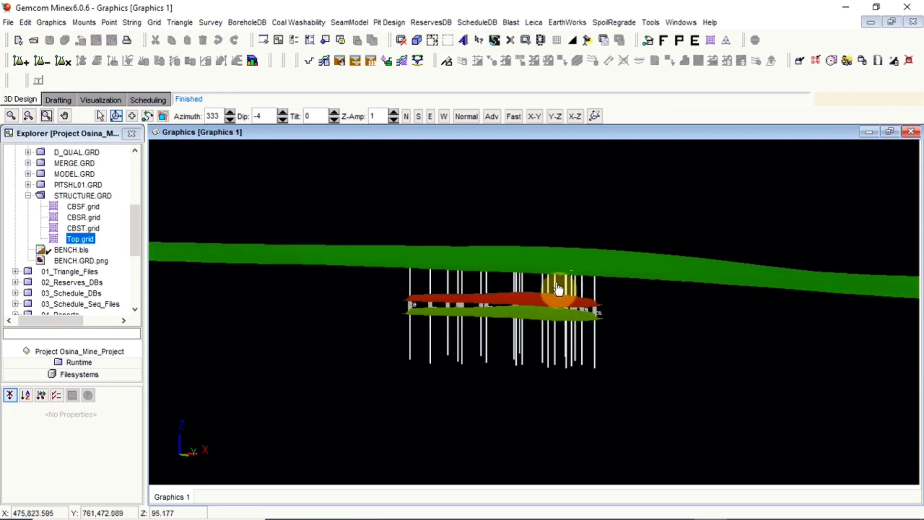
left_click_drag(558, 289, 519, 300)
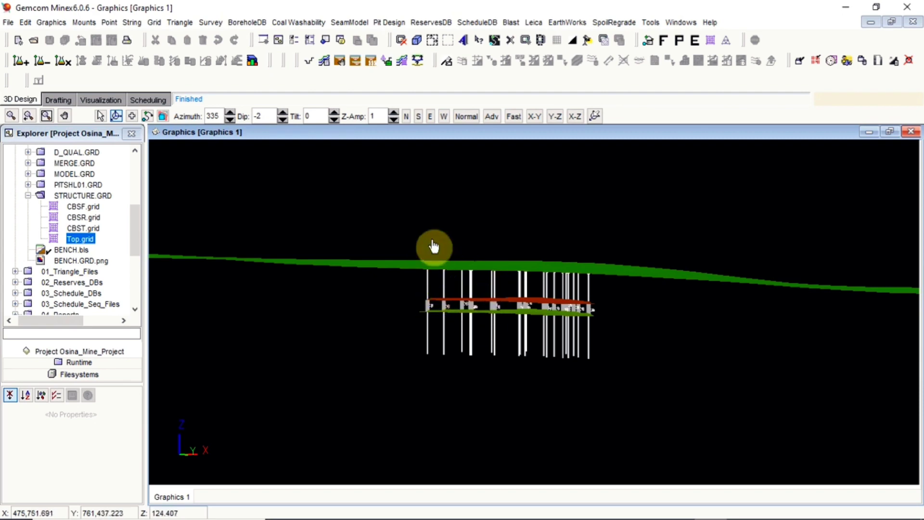
left_click_drag(433, 246, 496, 279)
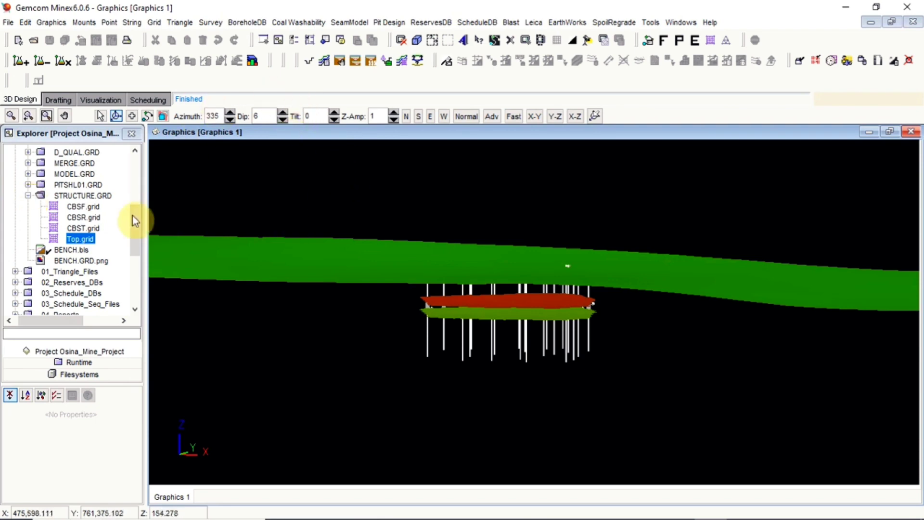
View the surfaces and boreholes with vertical exaggeration up to 3, and settle on a Z amplification of 2
left_click(394, 112)
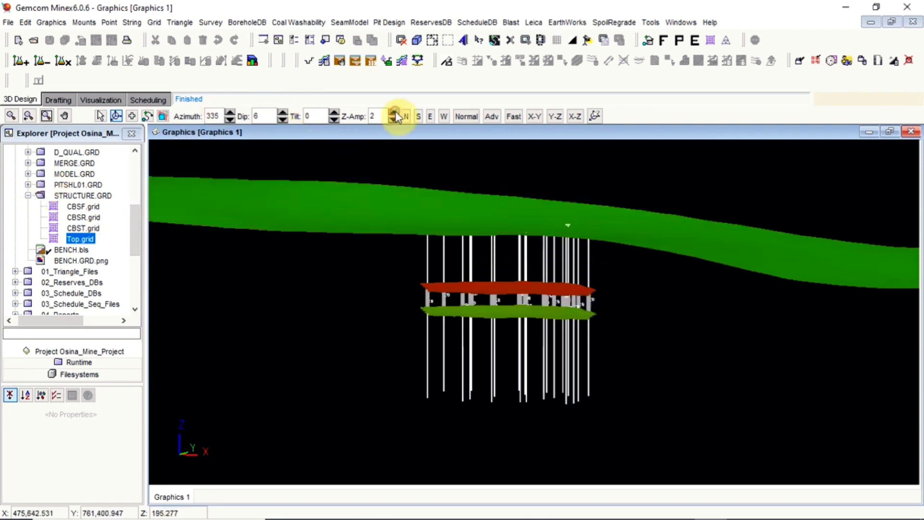
left_click(394, 112)
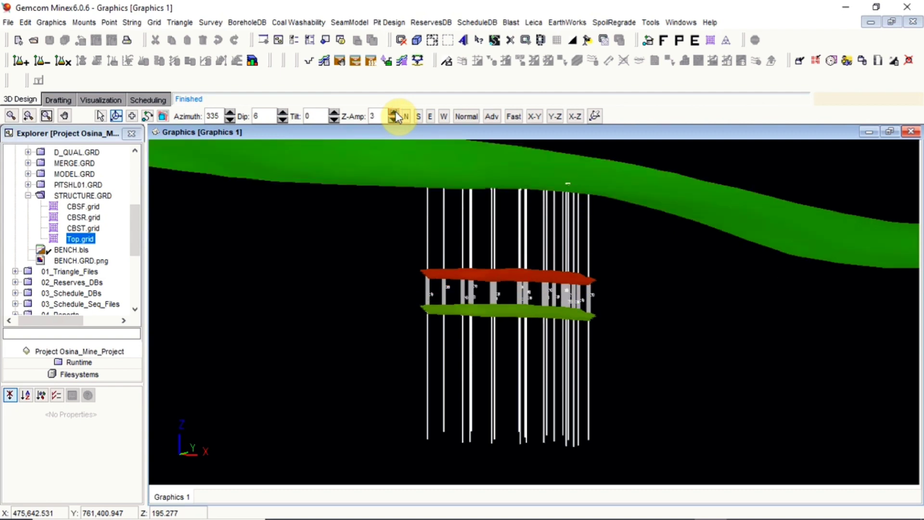
left_click(395, 119)
left_click(394, 120)
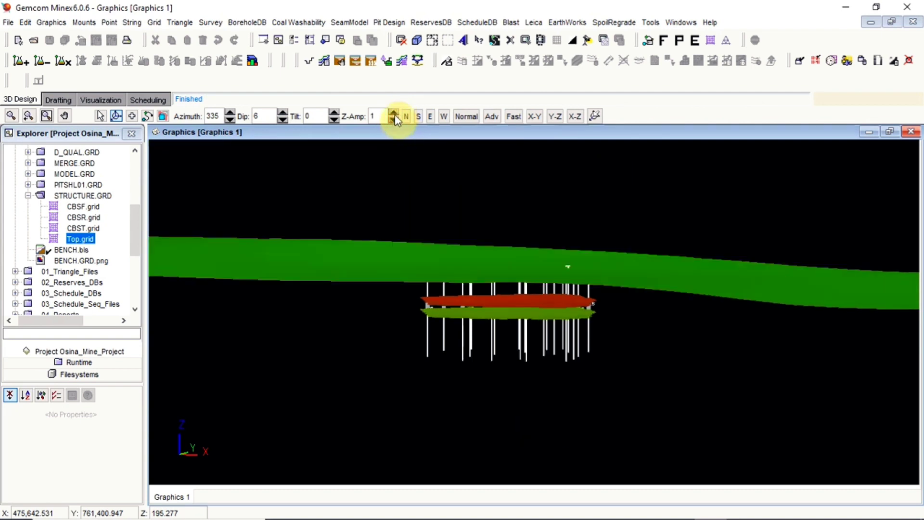
left_click(395, 112)
left_click_drag(471, 213, 470, 216)
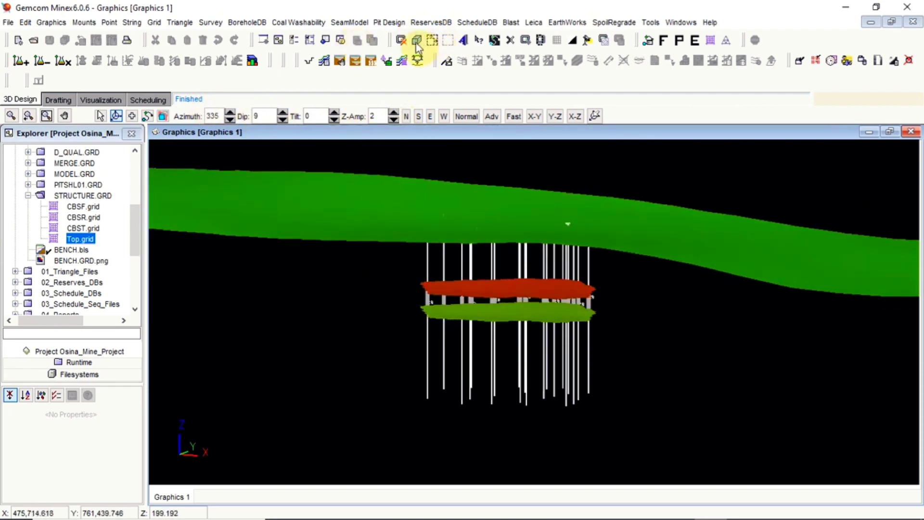
Clear everything from the graphics display and list the grids of the MODEL.GRD folder in place of STRUCTURE.GRD
left_click(400, 41)
left_click(477, 252)
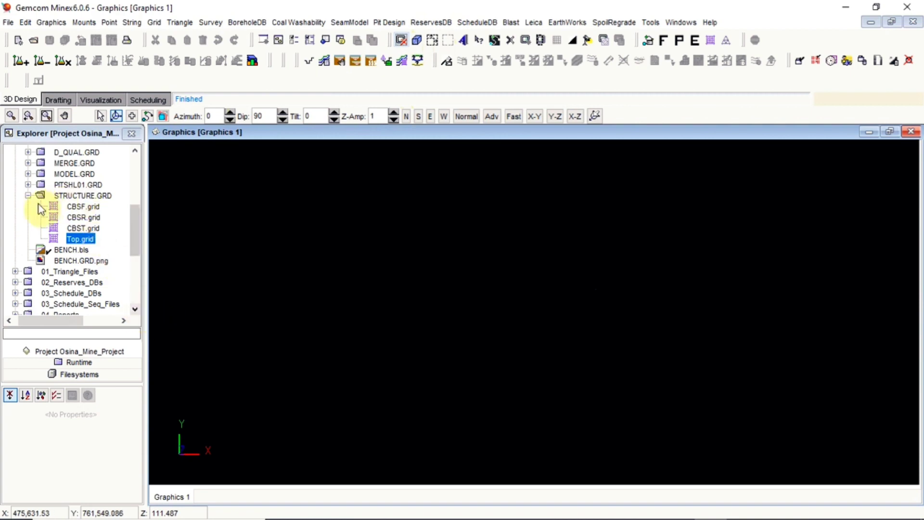
left_click(27, 196)
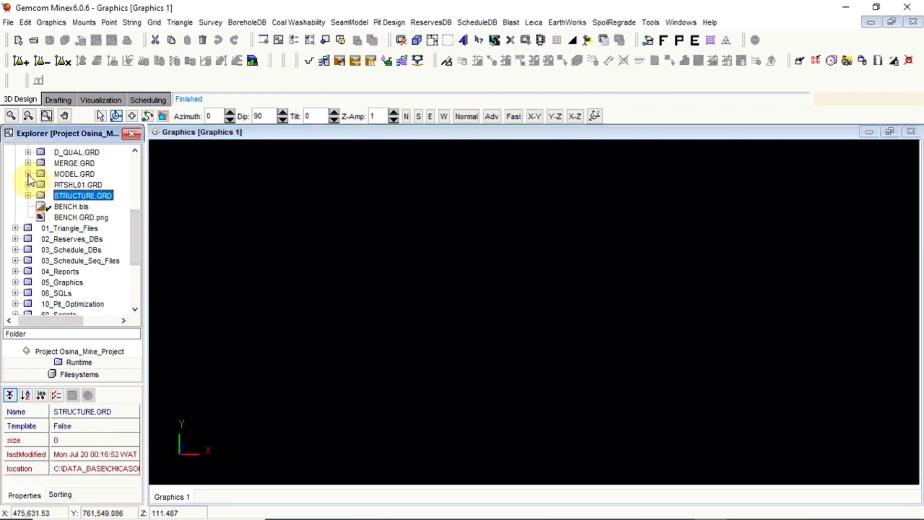
left_click(28, 174)
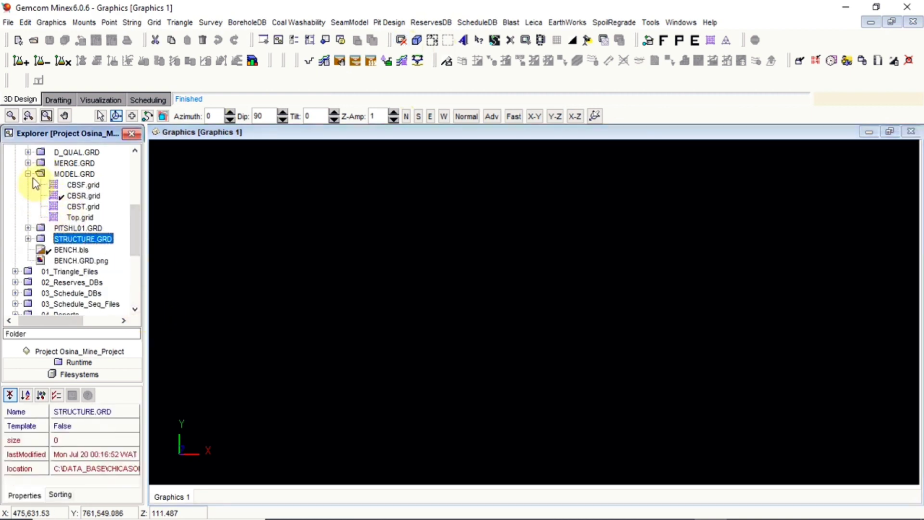
Display CBST.grid from the MODEL.GRD folder, and clear it from the graphics view after viewing it
left_click(27, 174)
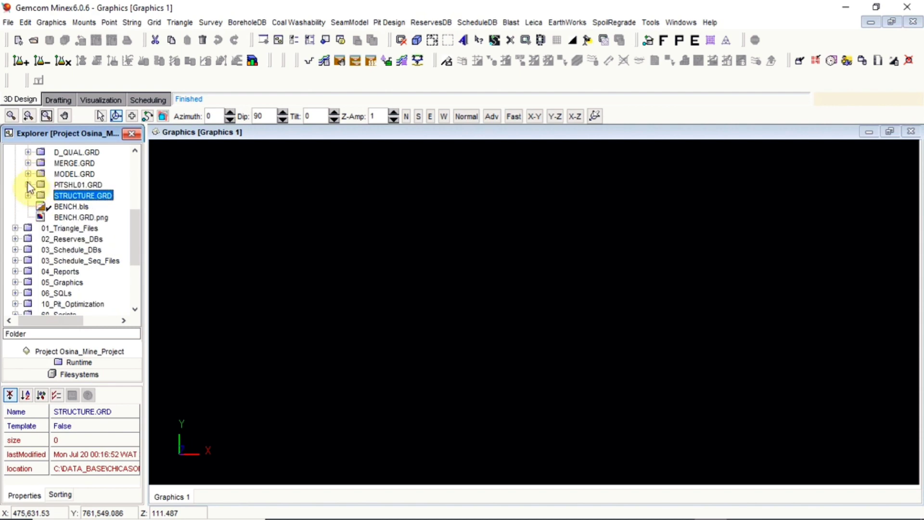
left_click(27, 174)
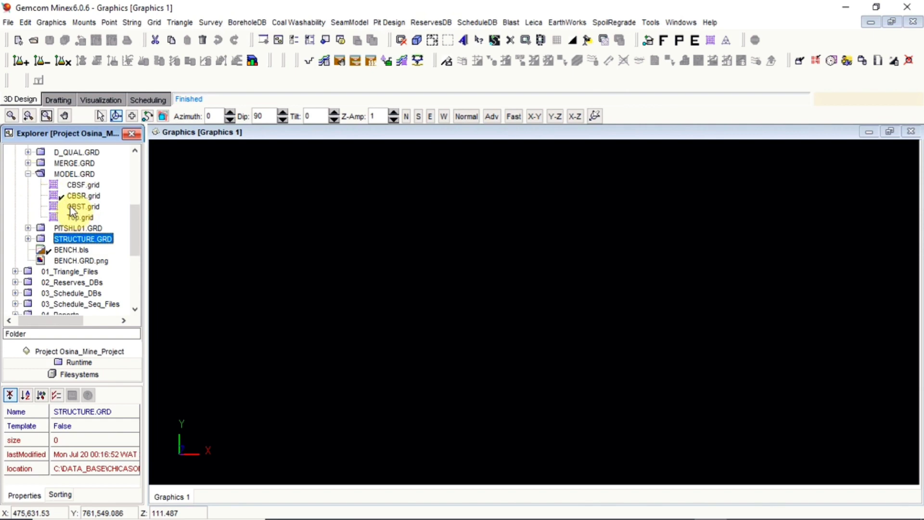
left_click_drag(71, 206, 279, 241)
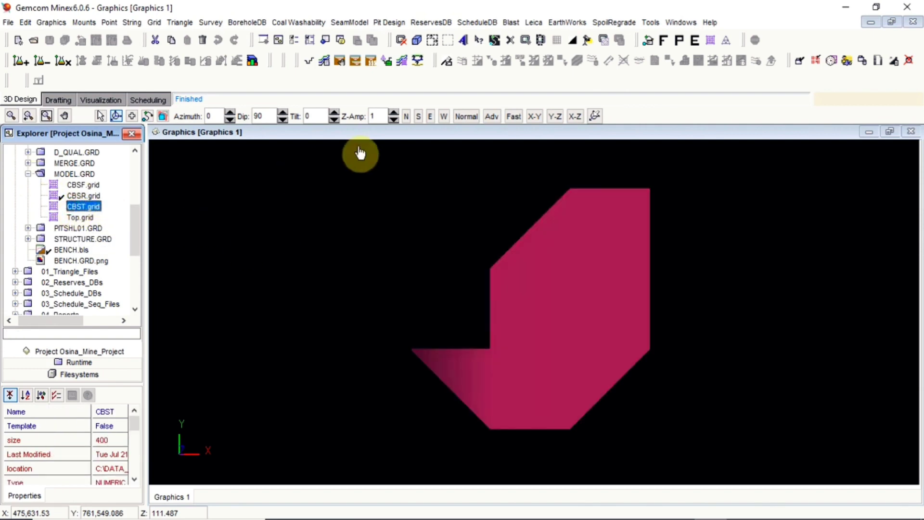
left_click(400, 40)
Display CBSF.grid and Top.grid from MODEL.GRD, compare them from a low side angle, and clear the display
left_click_drag(71, 187, 291, 231)
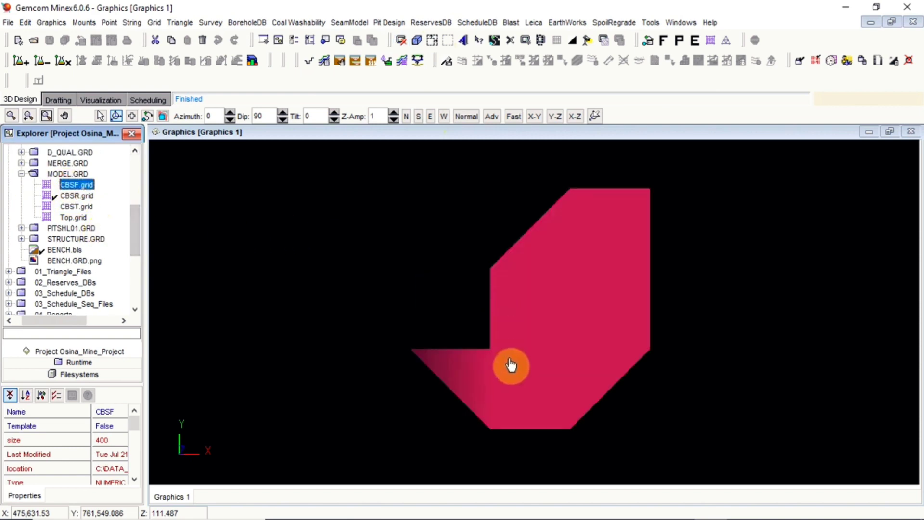
mouse_move(64, 217)
left_mouse_down()
mouse_move(302, 261)
mouse_move(412, 323)
mouse_move(419, 253)
mouse_move(450, 326)
left_mouse_up()
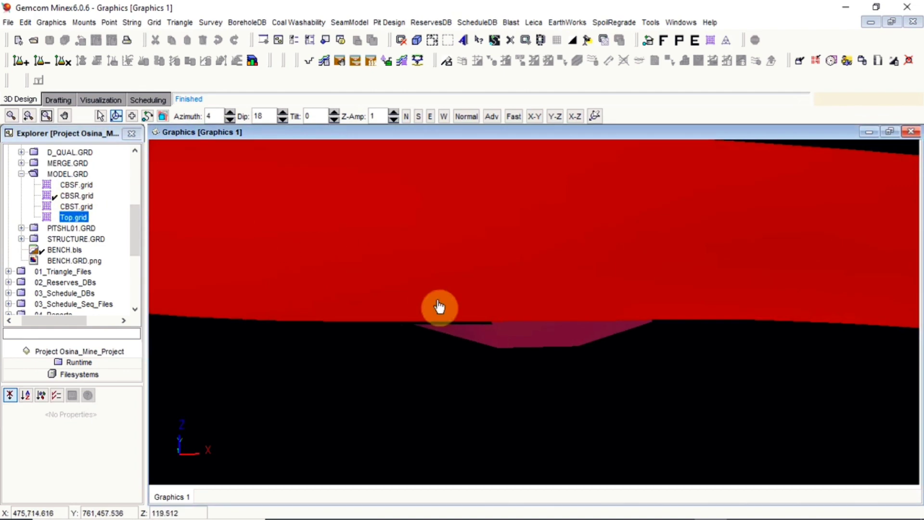
left_click_drag(439, 307, 439, 299)
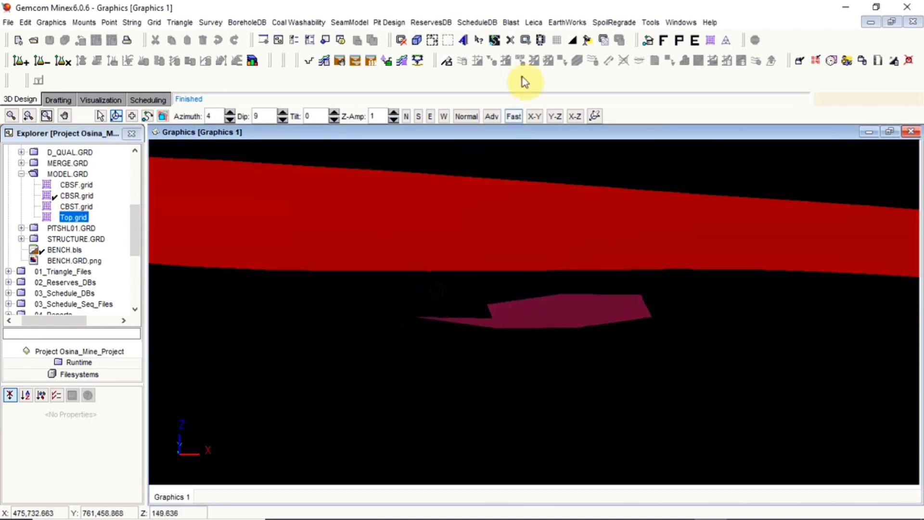
left_click(402, 41)
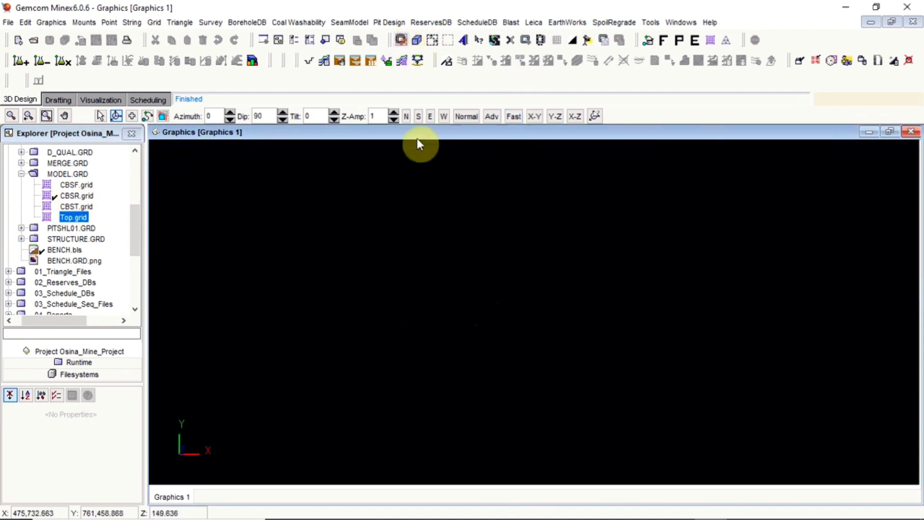
Display CBSF.grid and CBSR.grid from MODEL.GRD together and examine the seam floor and roof from a low side angle
left_click(65, 206)
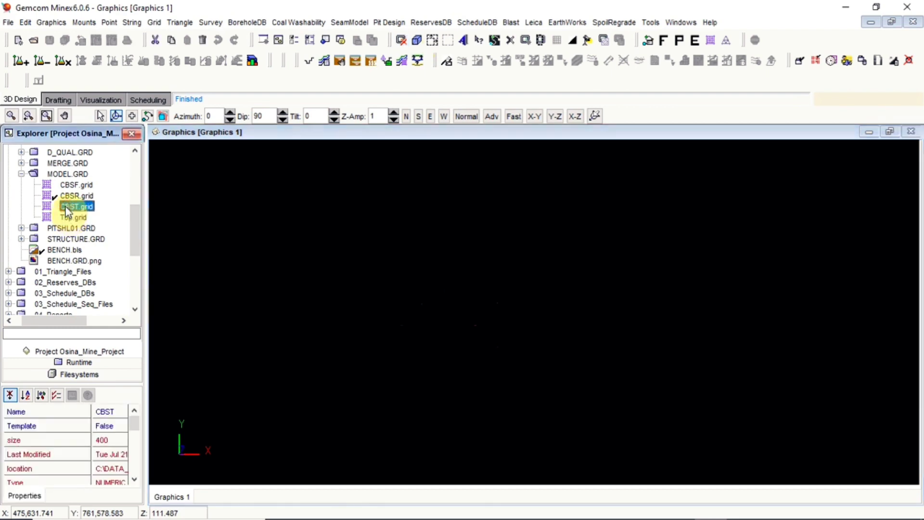
left_click(77, 185)
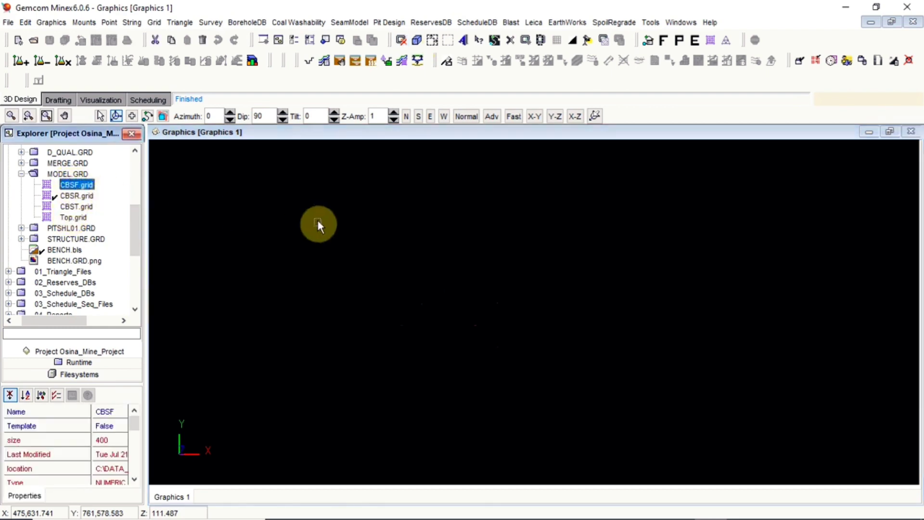
left_click_drag(318, 223, 317, 224)
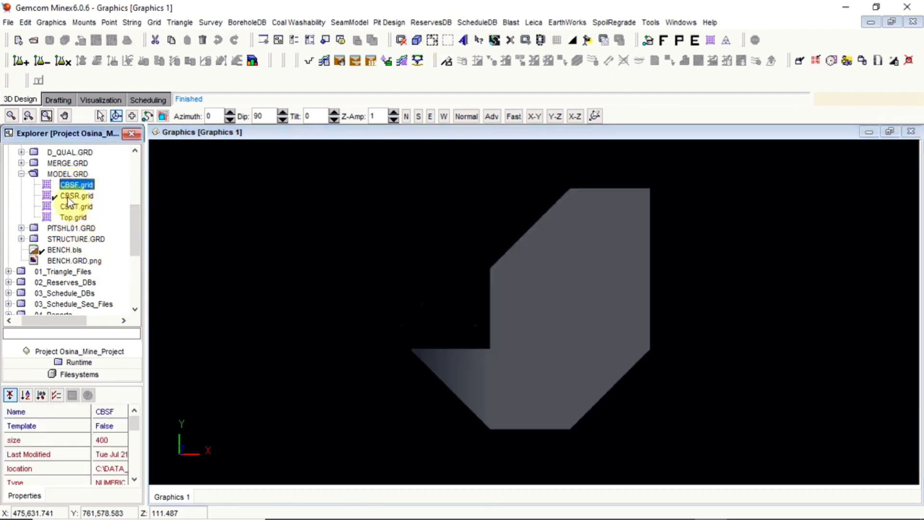
left_click_drag(67, 197, 408, 313)
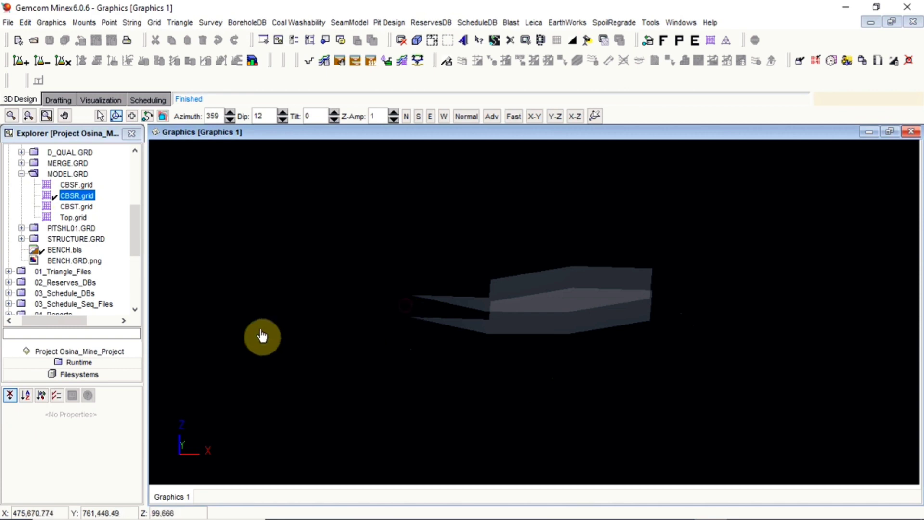
Add CBSF.grid from STRUCTURE.GRD to the display and compare its extent with the MODEL.GRD seam surfaces
left_click_drag(135, 247, 137, 256)
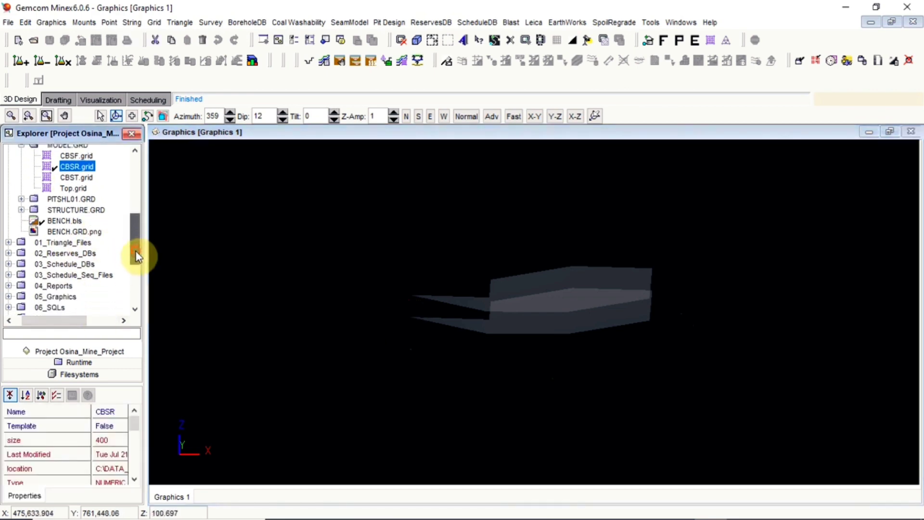
left_click(21, 210)
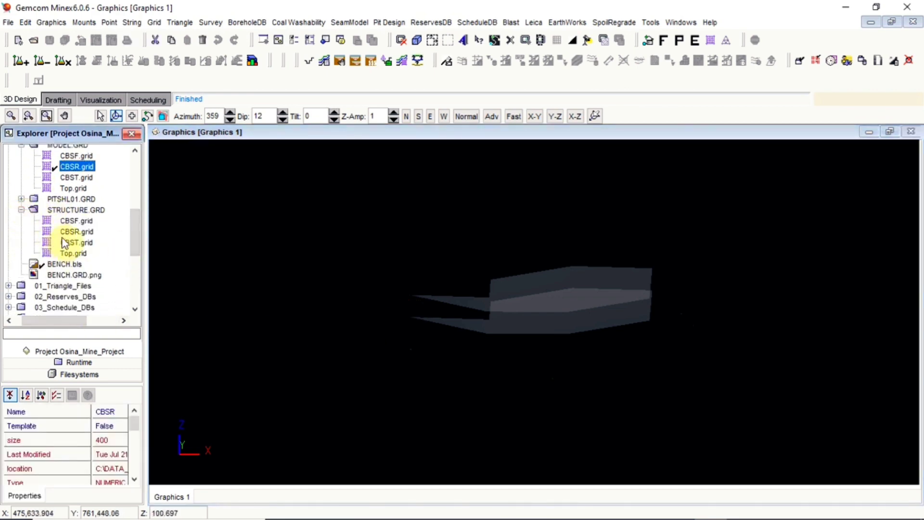
left_click_drag(66, 227, 220, 284)
left_click_drag(342, 326, 473, 361)
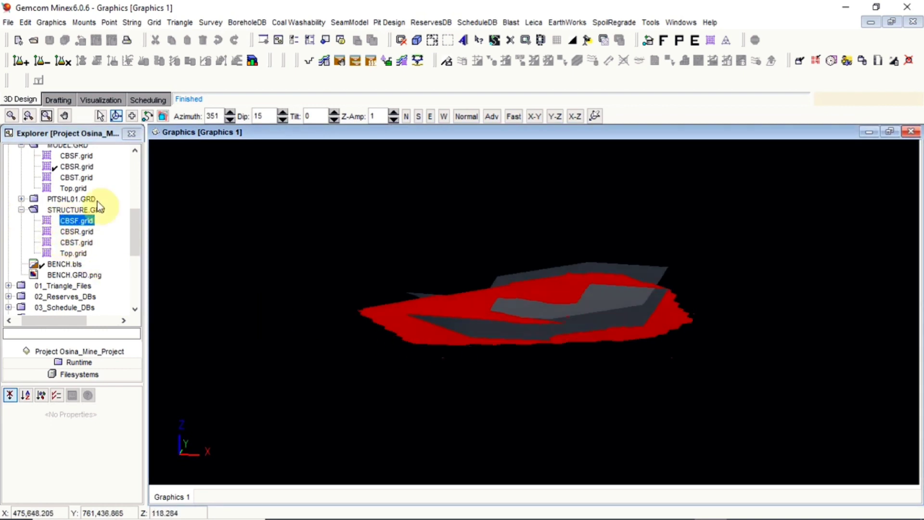
List the grids of the MERGE.GRD folder in place of MODEL.GRD and STRUCTURE.GRD, and clear the graphics display
left_click(136, 150)
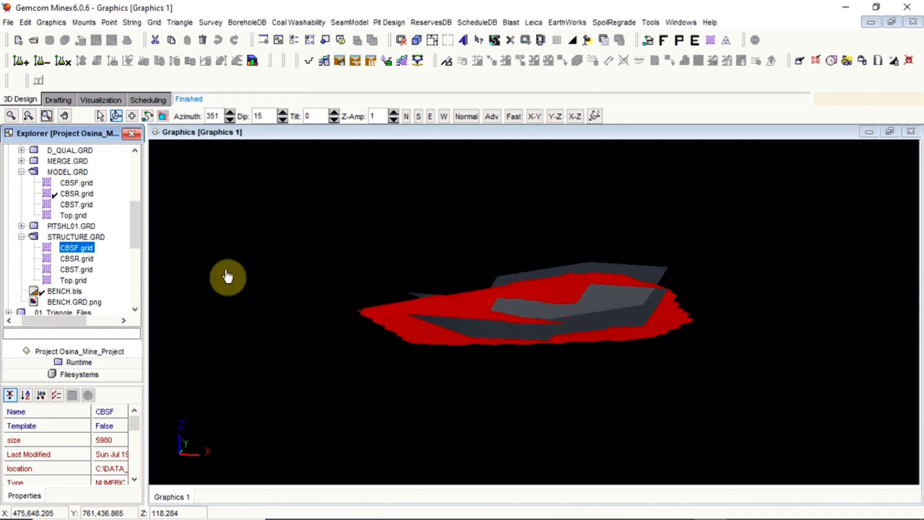
left_click(21, 172)
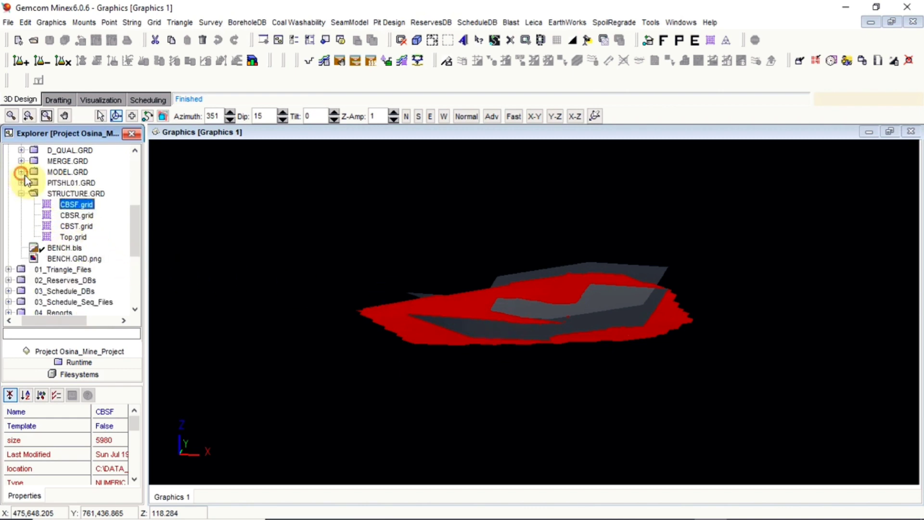
left_click(21, 193)
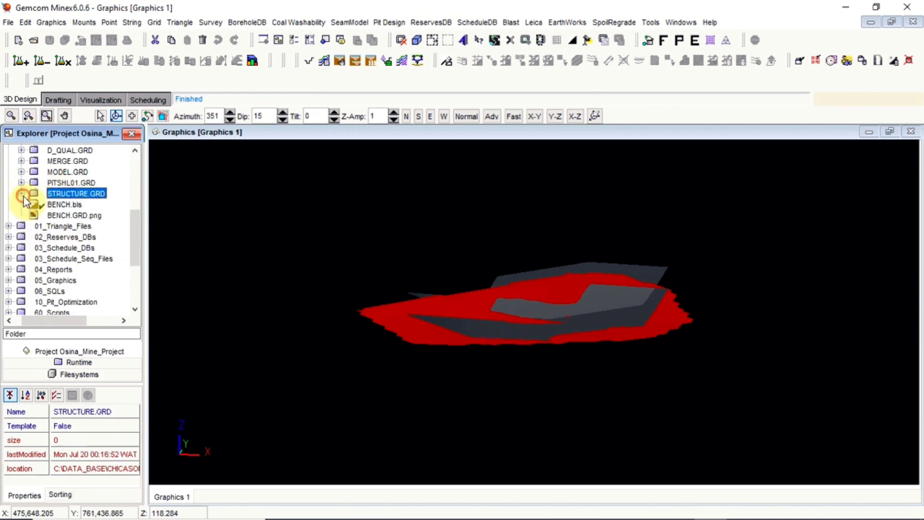
left_click(21, 161)
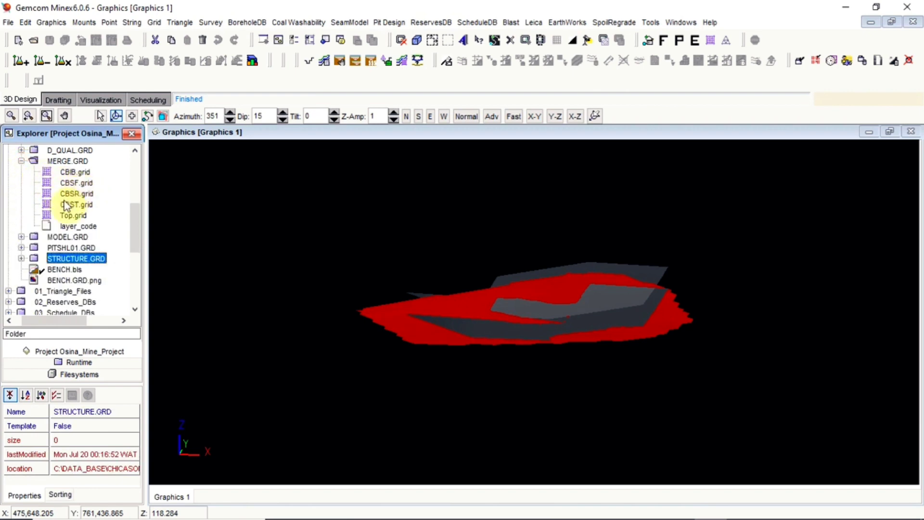
left_click(403, 42)
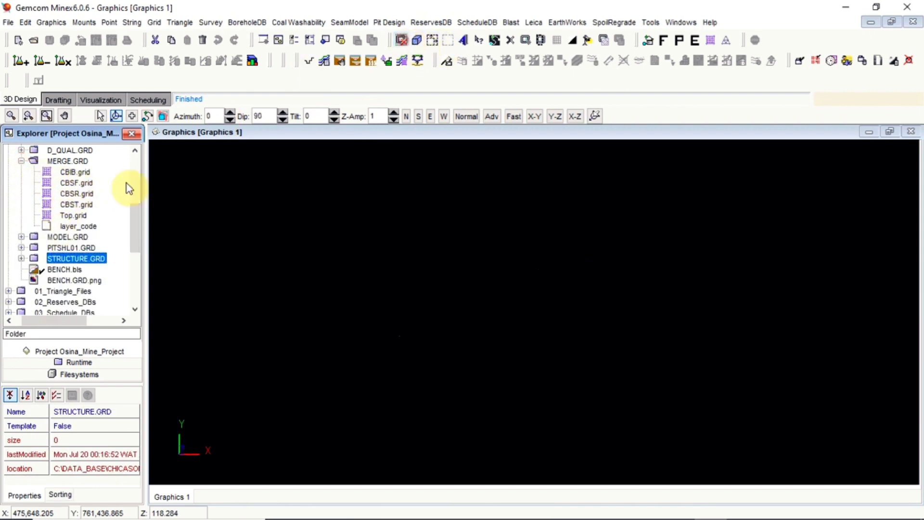
Display CBSF.grid and Top.grid from MERGE.GRD and examine both surfaces from several low angles, including from below
left_click_drag(64, 183, 626, 341)
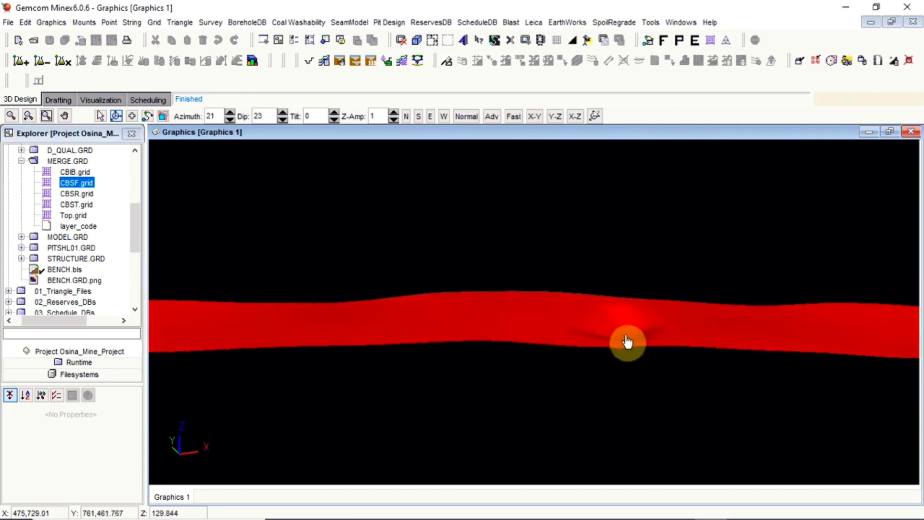
left_click_drag(630, 334, 584, 366)
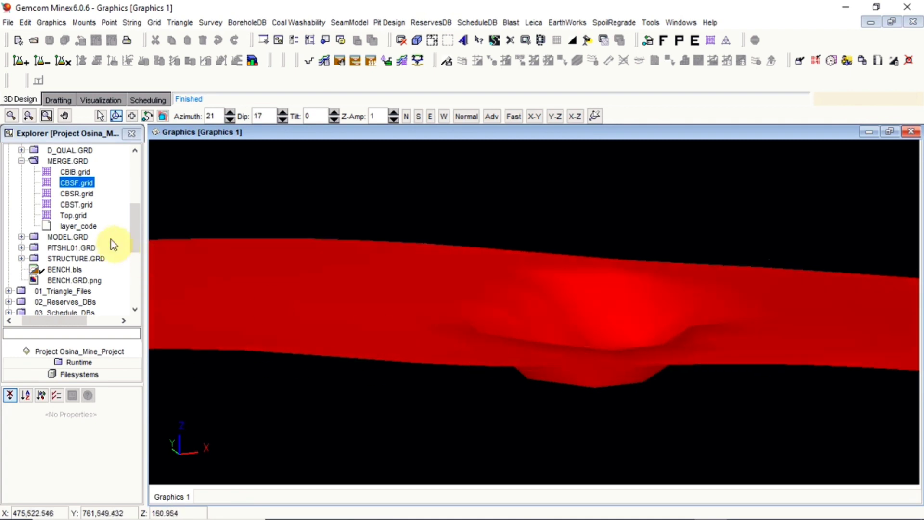
left_click(66, 216)
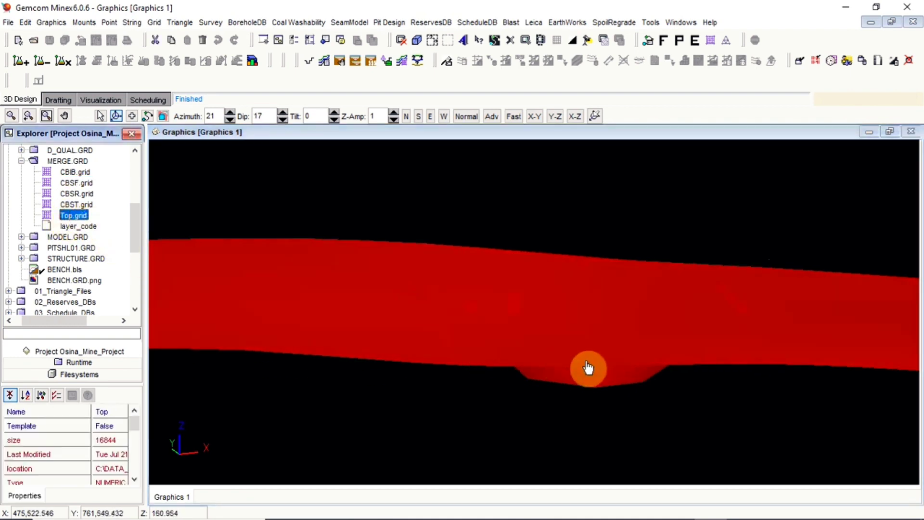
left_click_drag(612, 364, 683, 342)
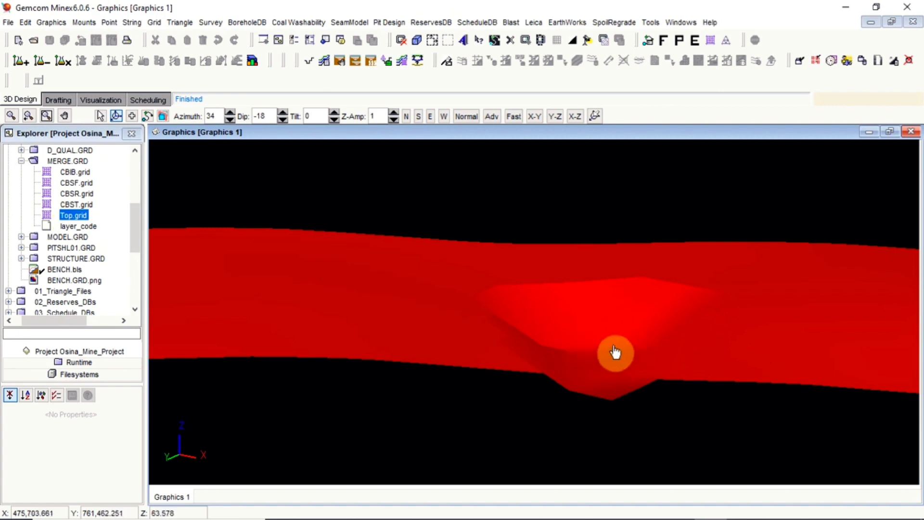
Clear the graphics display, collapse MERGE.GRD, and list the contents of the 01_Triangle_Files folder
left_click(401, 40)
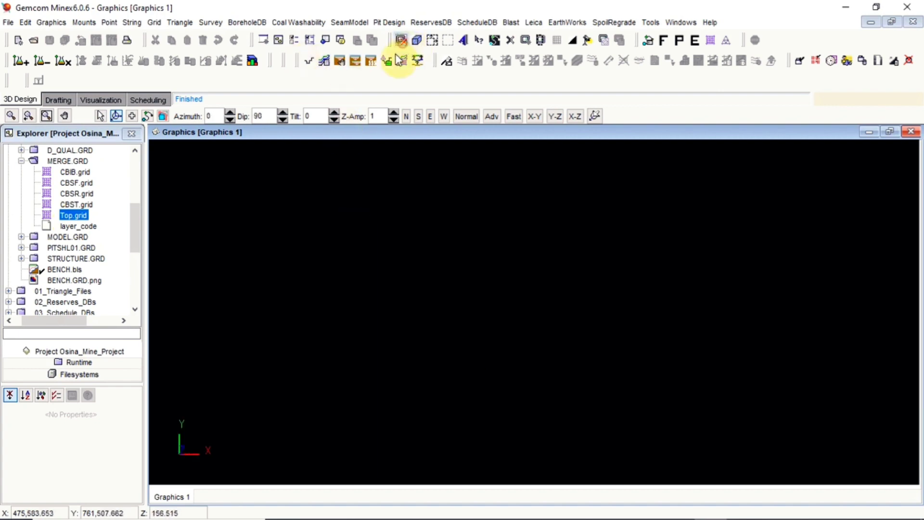
left_click(21, 162)
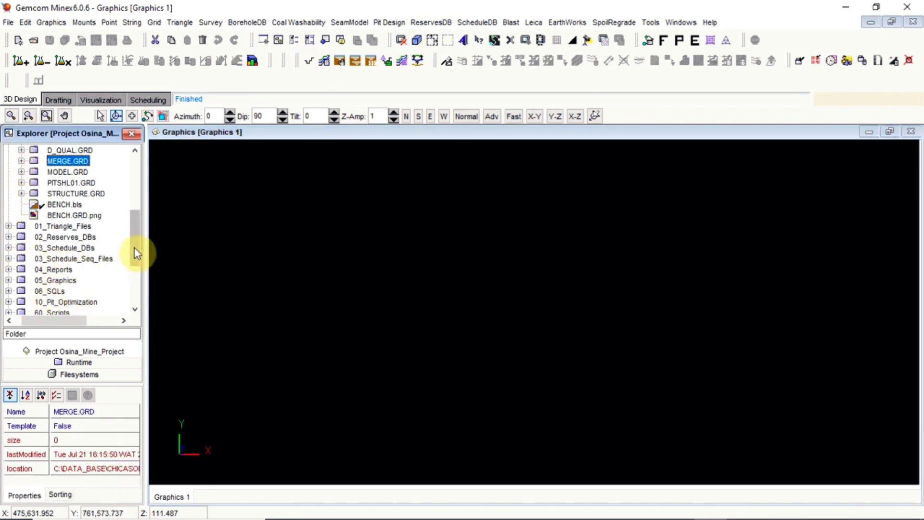
scroll(136, 253, "down", 1)
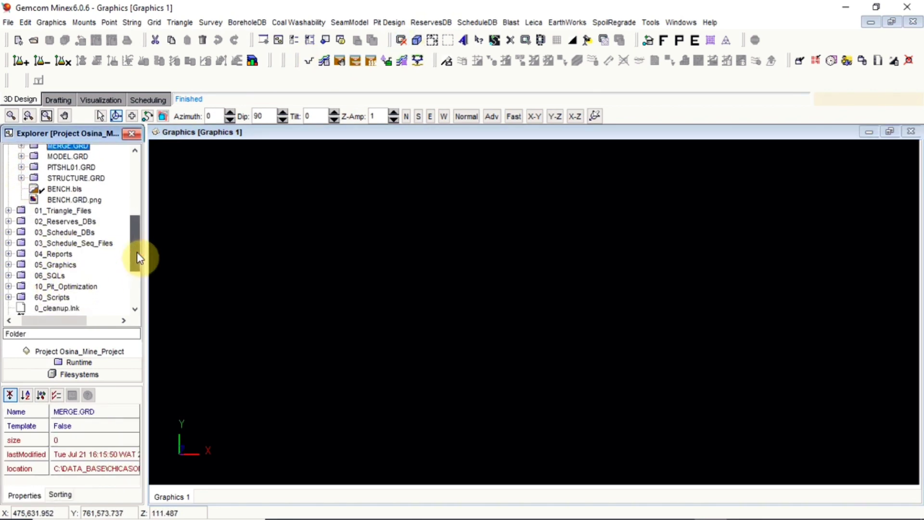
left_click(9, 210)
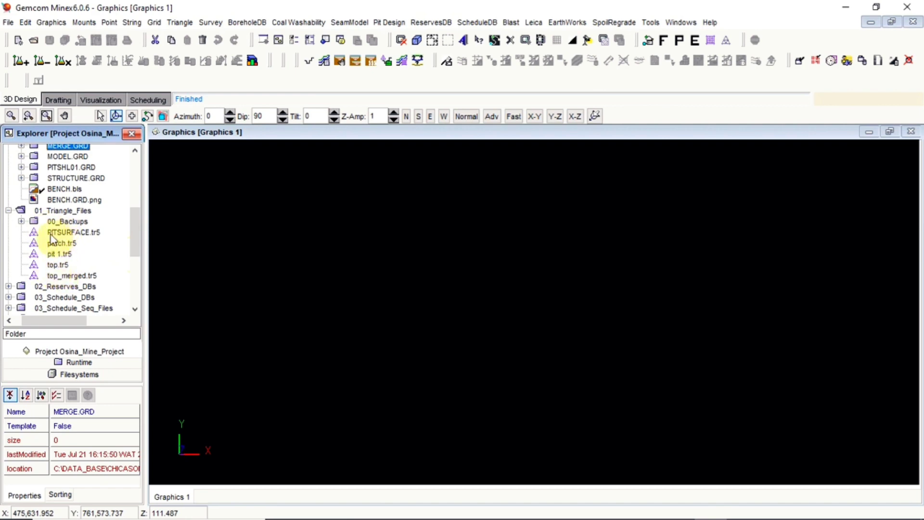
Display the pit 1.tr5 triangle surface, set the Z amplification to 2, and examine the pit shape in 3D
left_click_drag(55, 254, 241, 271)
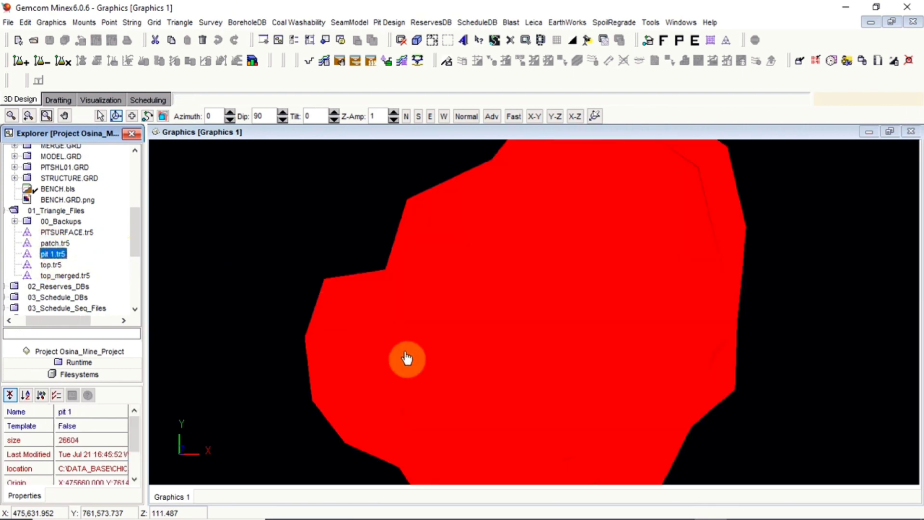
left_click_drag(528, 435, 535, 381)
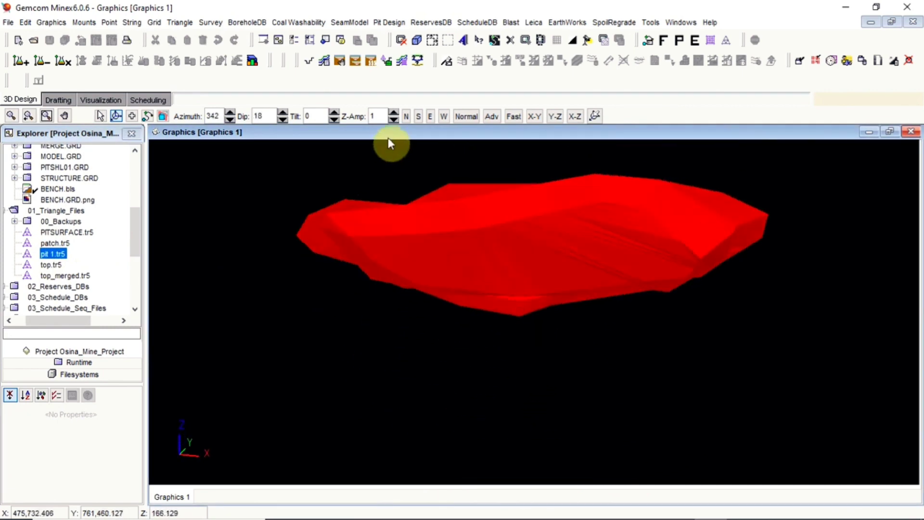
left_click(393, 114)
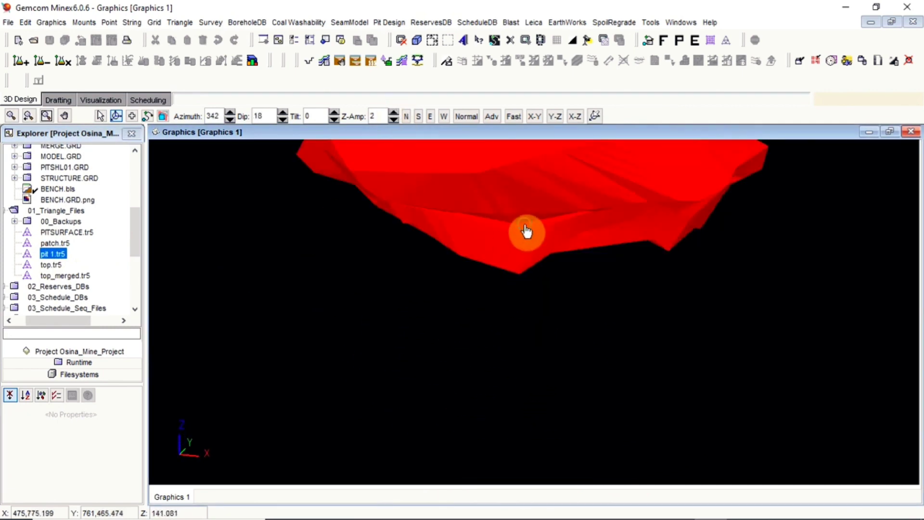
middle_click_drag(526, 233, 493, 316)
left_click_drag(494, 316, 561, 351)
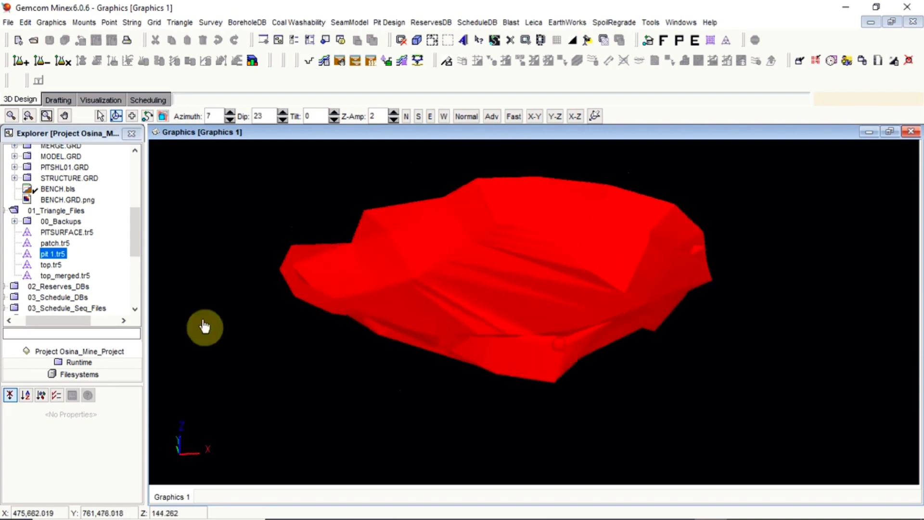
Add the top.tr5 topography triangle to the display and view from the side how the pit cuts through it
left_click(48, 265)
left_click_drag(313, 381, 313, 381)
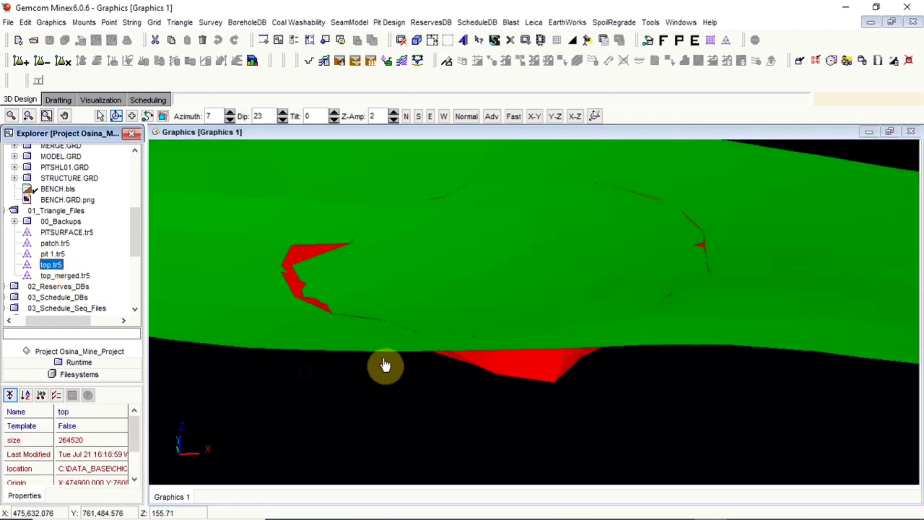
left_click_drag(399, 357, 216, 153)
Look at the Triangle Arithmetic dialog and find the Patch And Cut command without running either
left_click(188, 25)
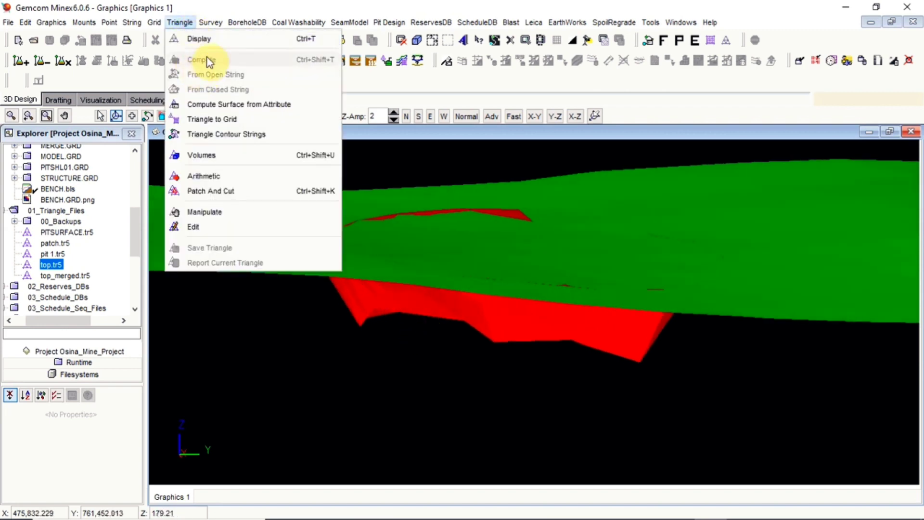
left_click(221, 176)
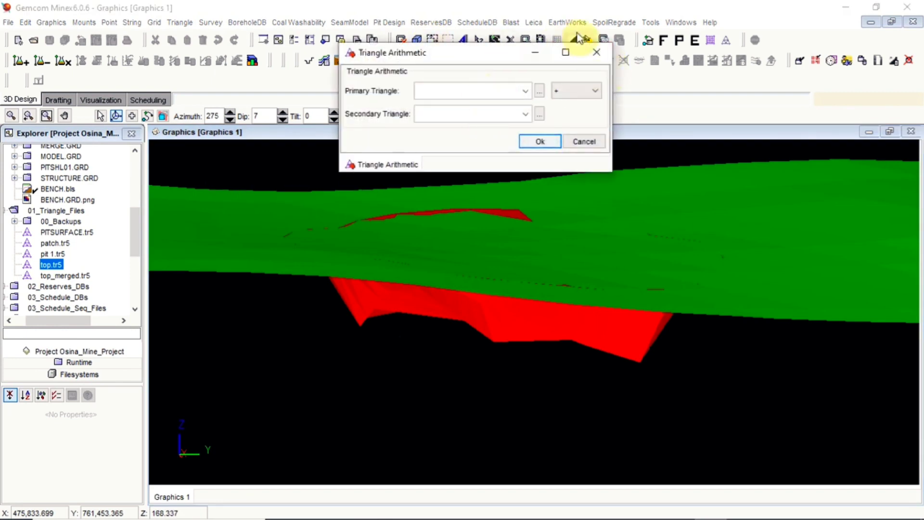
left_click(600, 54)
left_click(179, 22)
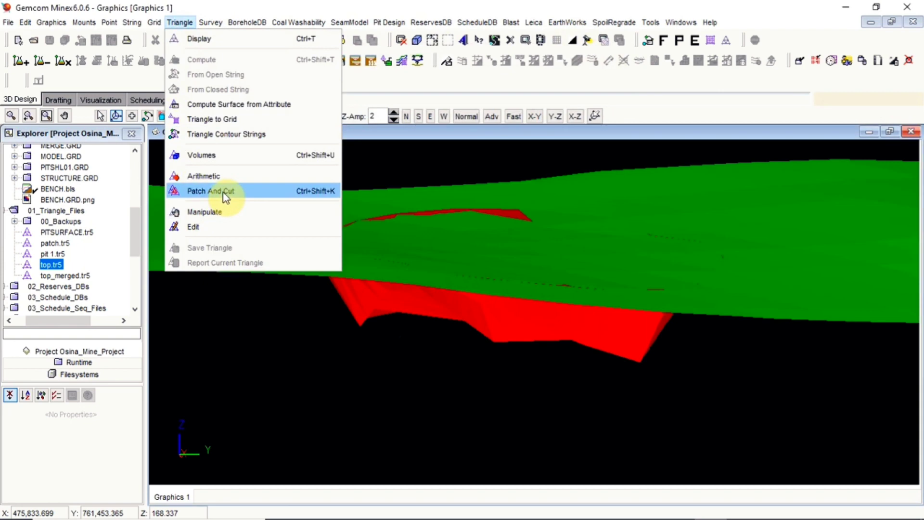
left_click(270, 322)
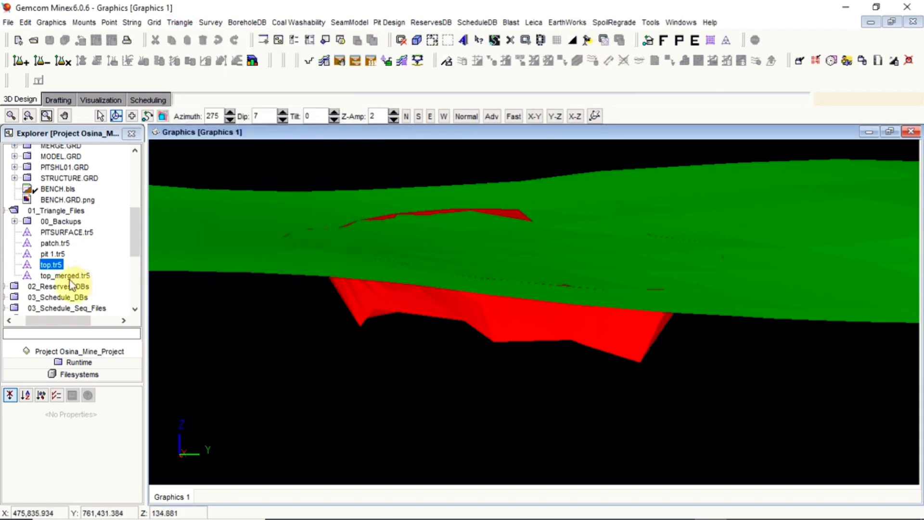
Clear the graphics display, show the top_merged.tr5 triangle surface, and tilt it into a low 3D view
left_click(401, 40)
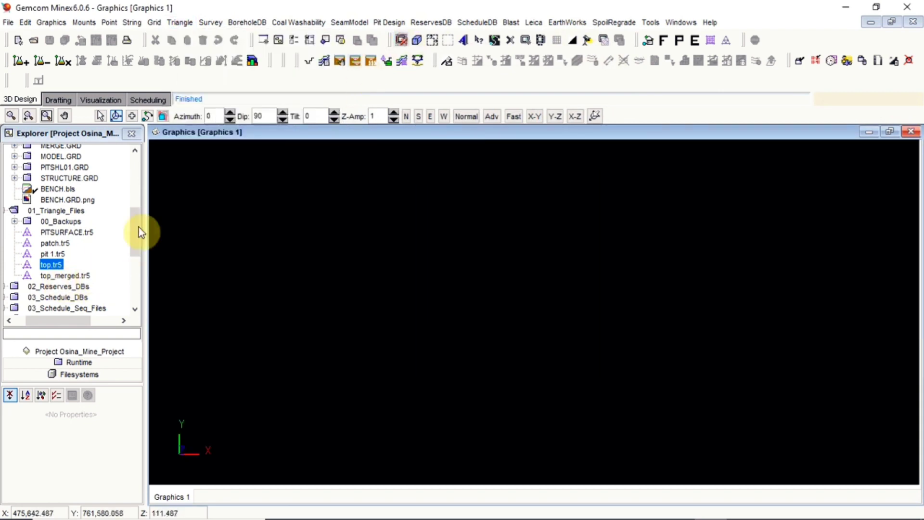
left_click(53, 276)
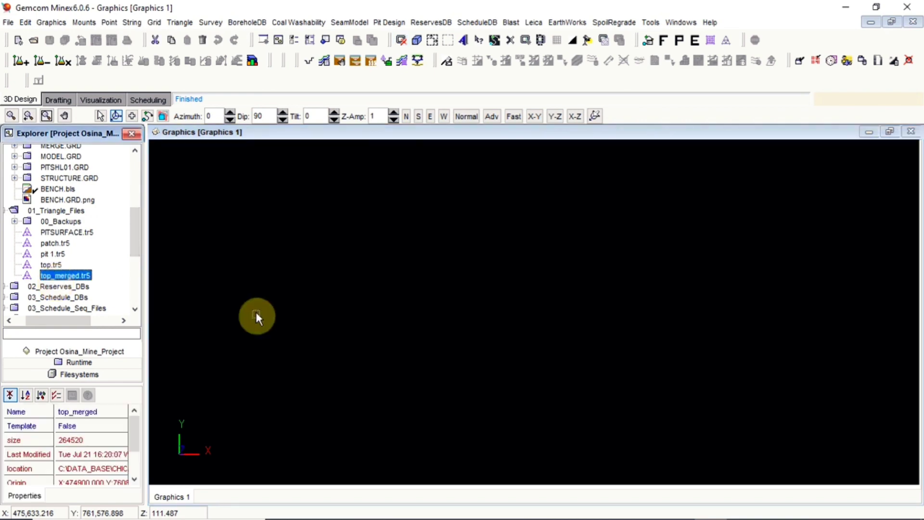
left_click_drag(256, 316, 346, 299)
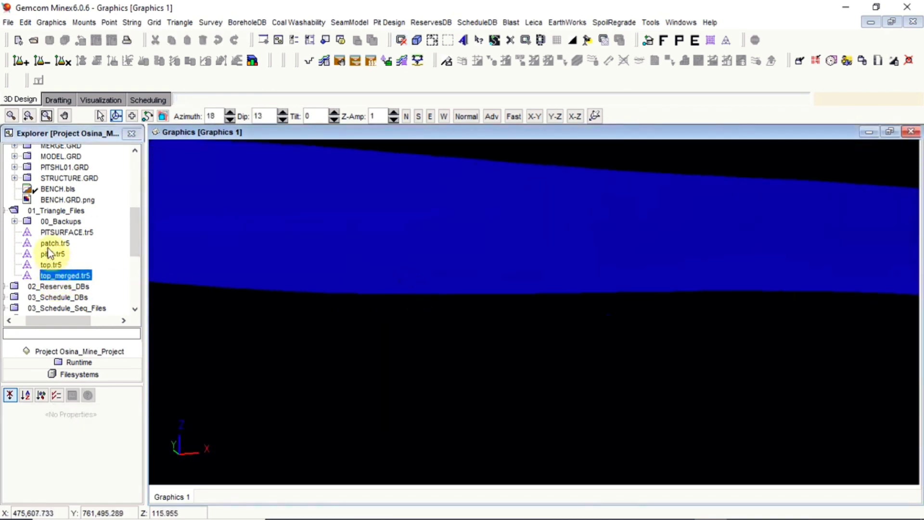
Add the patch.tr5 triangle to the display and examine it against the merged surface from below and above
left_click_drag(45, 242, 473, 232)
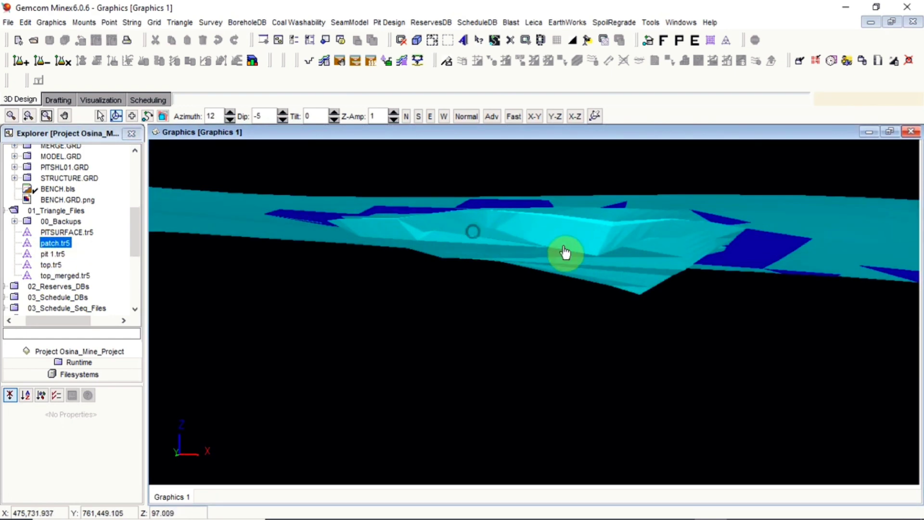
left_click_drag(564, 251, 546, 270)
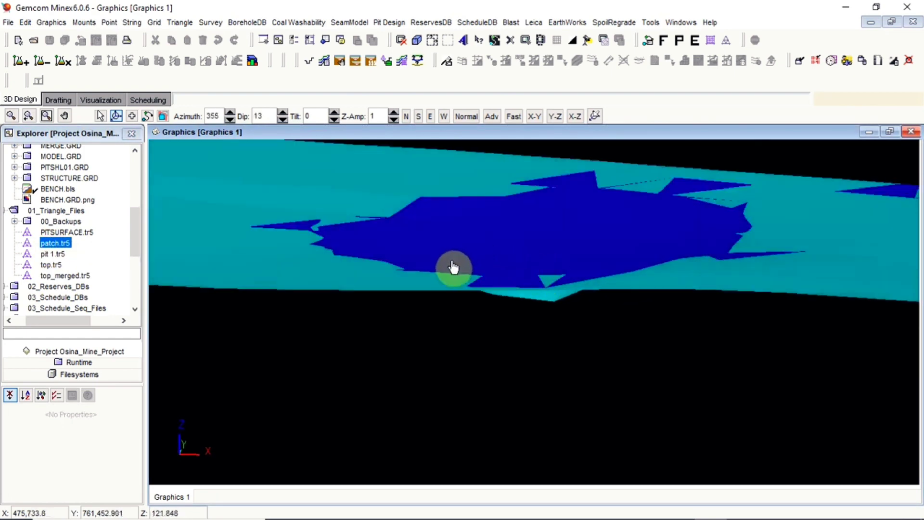
left_click_drag(453, 267, 486, 253)
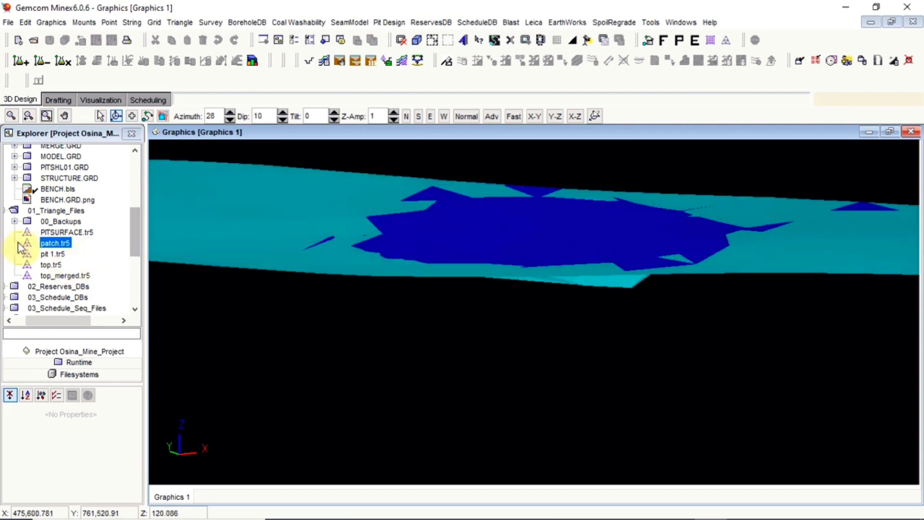
Collapse the 01_Triangle_Files and 01_GRD_Files folders in the project tree
left_click_drag(76, 320, 62, 322)
left_click(22, 211)
left_click_drag(138, 232, 136, 187)
left_click(22, 200)
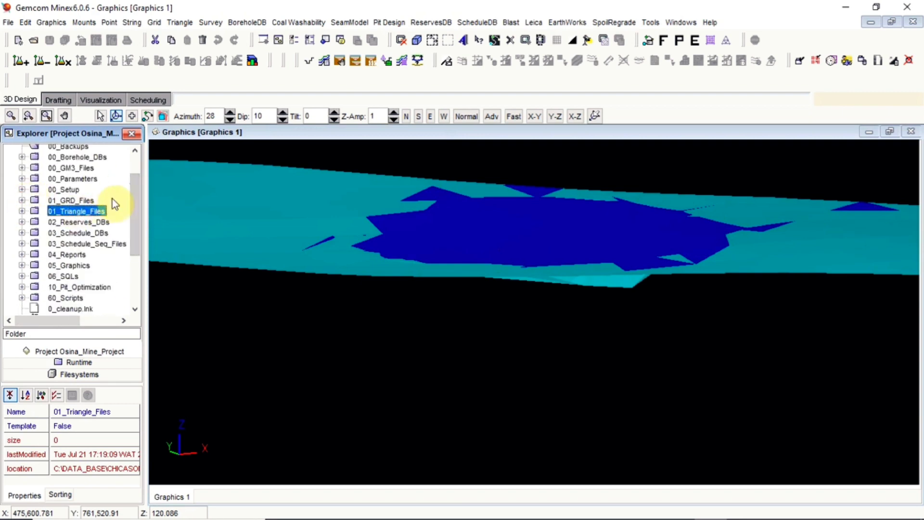
left_click_drag(138, 229, 136, 202)
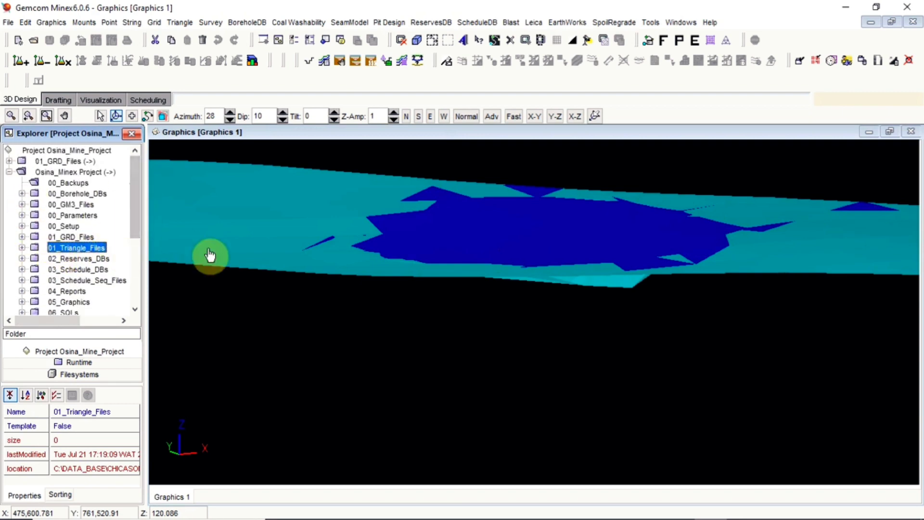
Orbit the overlaid patch and top_merged surfaces to examine the pit area from above and from the side
left_click_drag(426, 276, 325, 271)
left_click(115, 117)
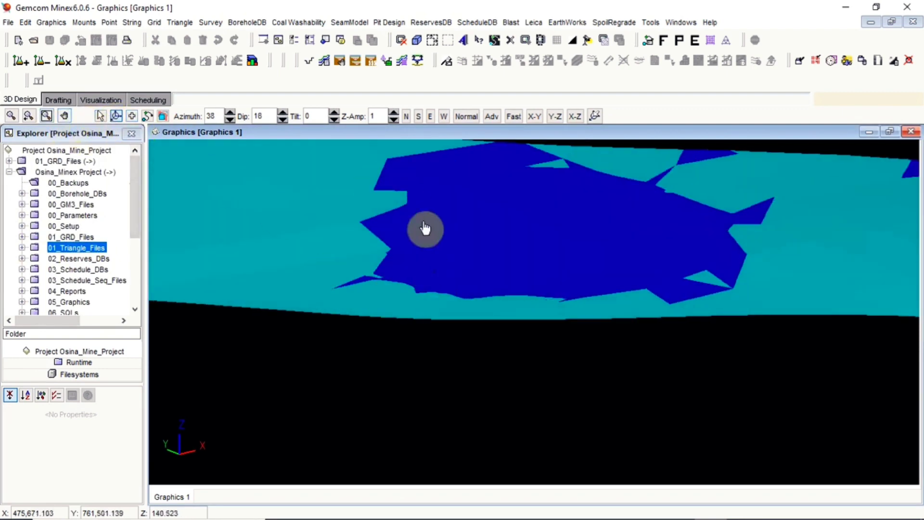
left_click_drag(425, 229, 594, 290)
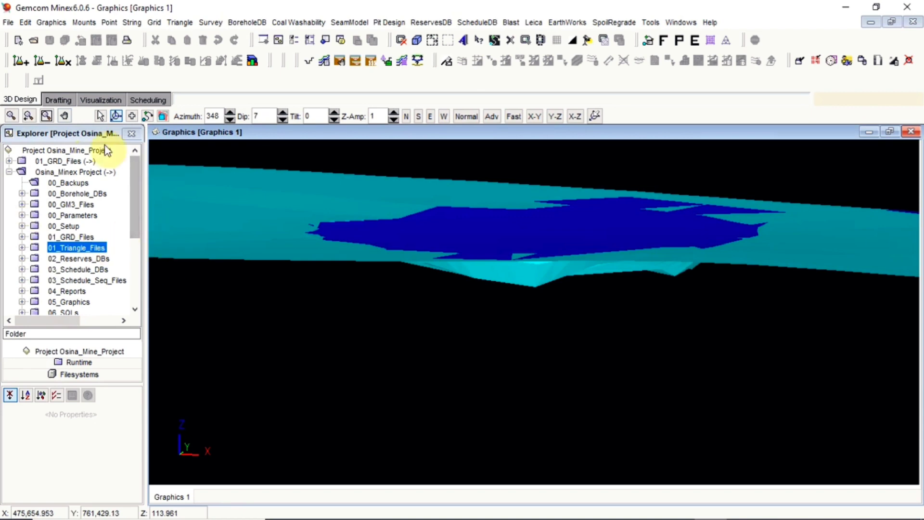
Clear the graphics display and collapse the Osina_Minex Project folder
left_click(400, 42)
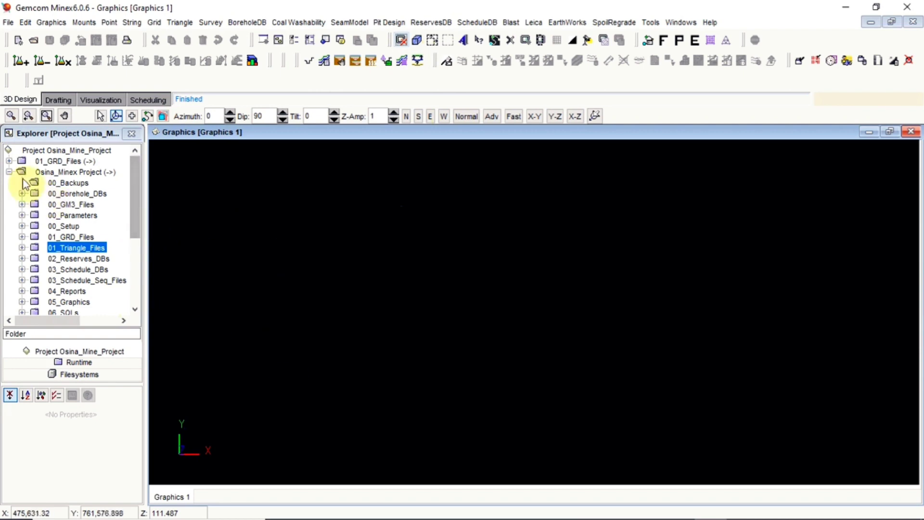
left_click(9, 173)
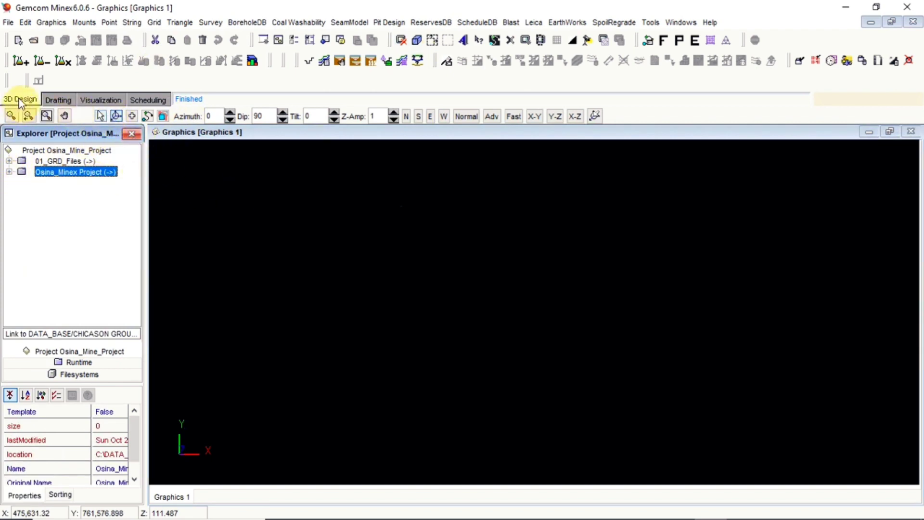
Look at the Drafting, Visualization and Scheduling workspaces in turn, and return to 3D Design
left_click(56, 100)
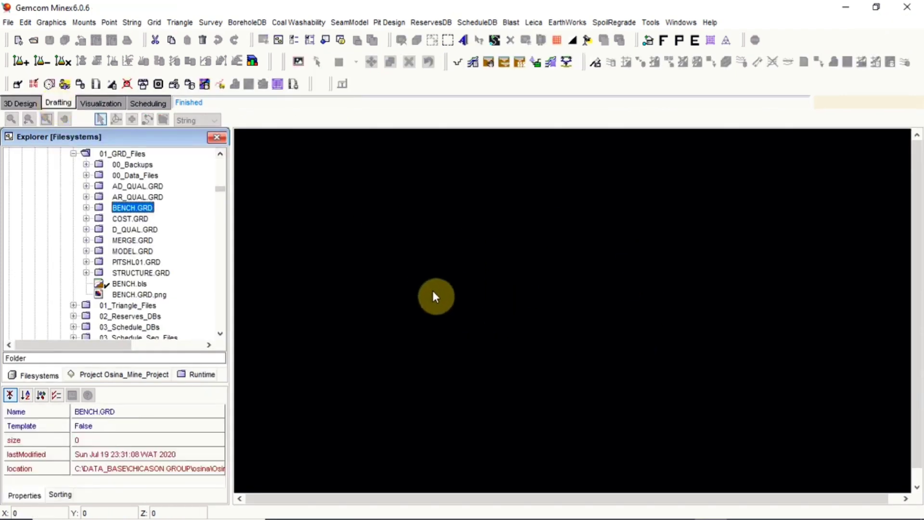
left_click(101, 104)
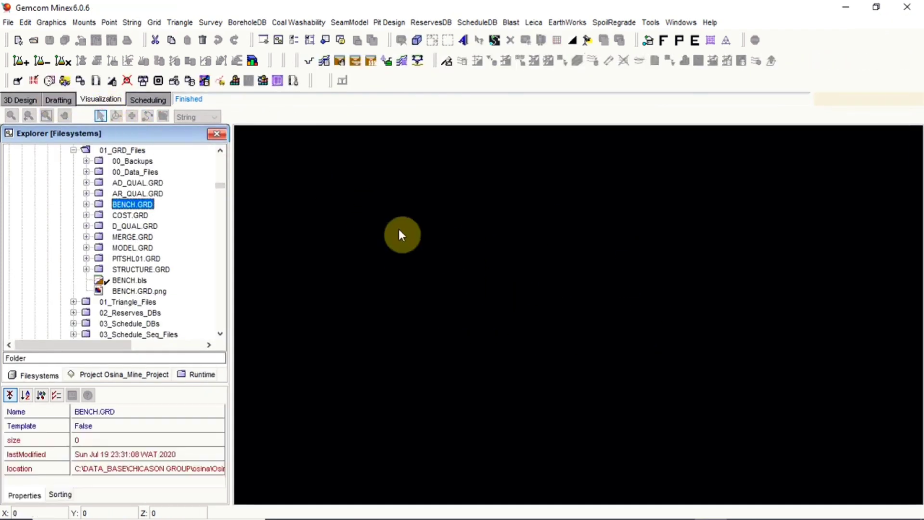
left_click(145, 99)
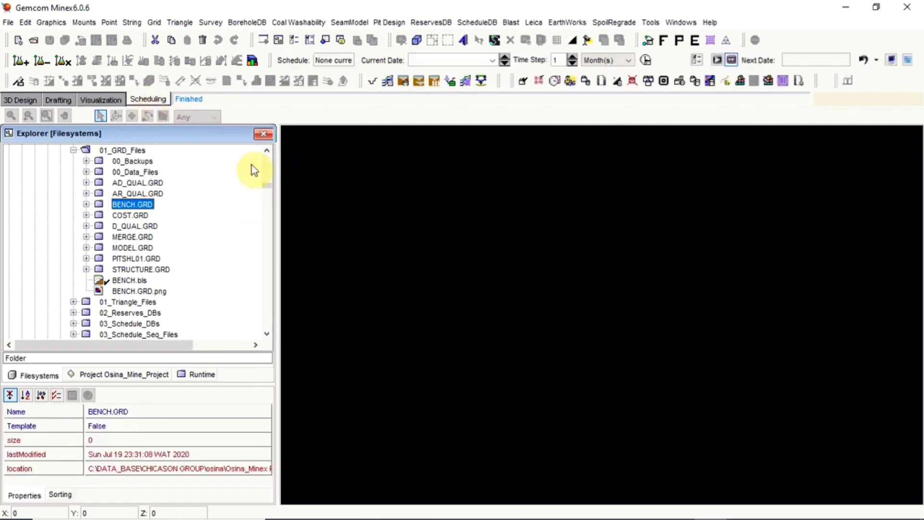
left_click(22, 100)
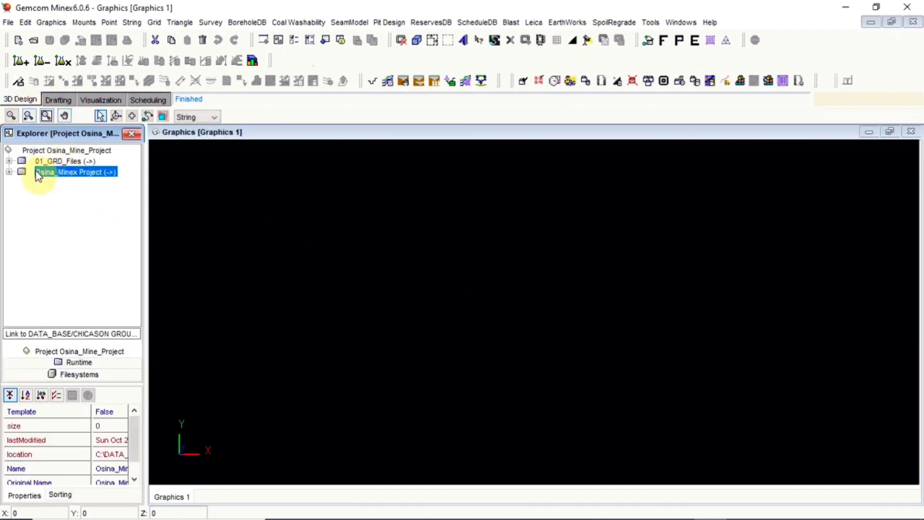
Expand the Osina_Minex Project folder, look through its subfolders and files, and collapse it again
left_click(9, 172)
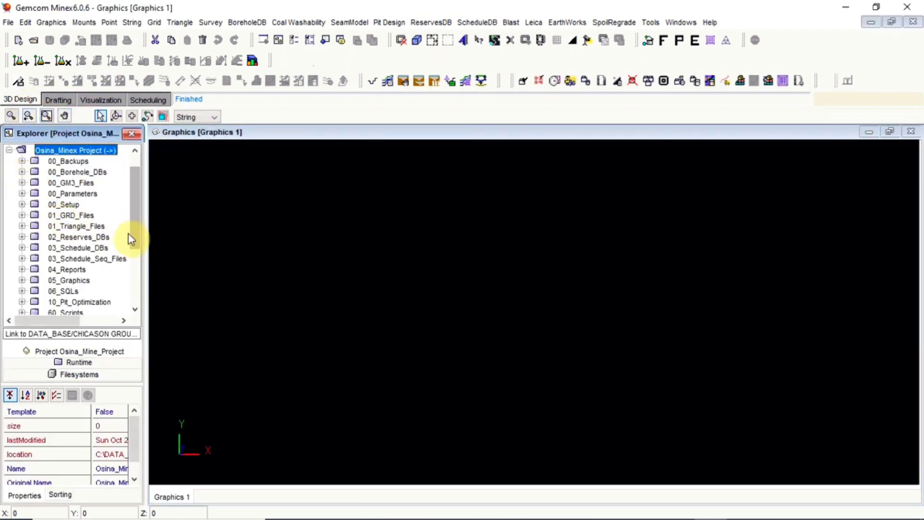
scroll(135, 227, "down", 2)
scroll(135, 243, "down", 4)
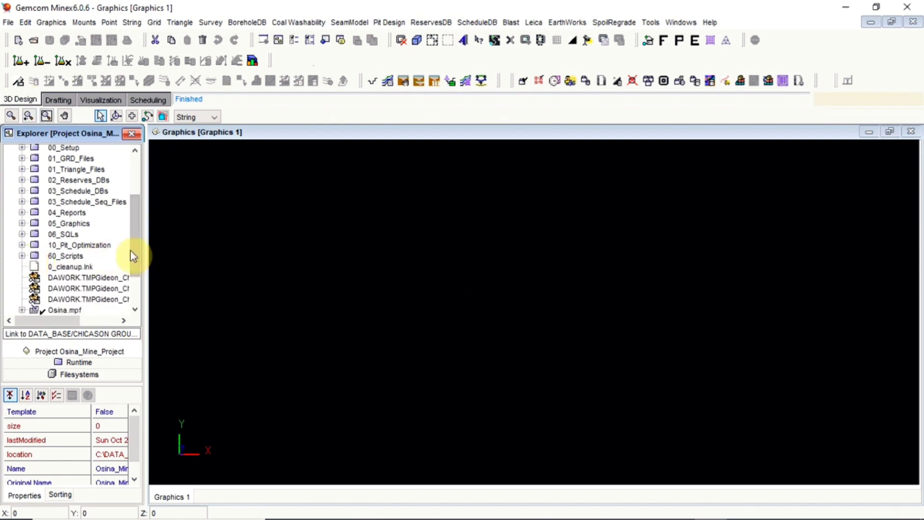
left_click_drag(137, 255, 139, 221)
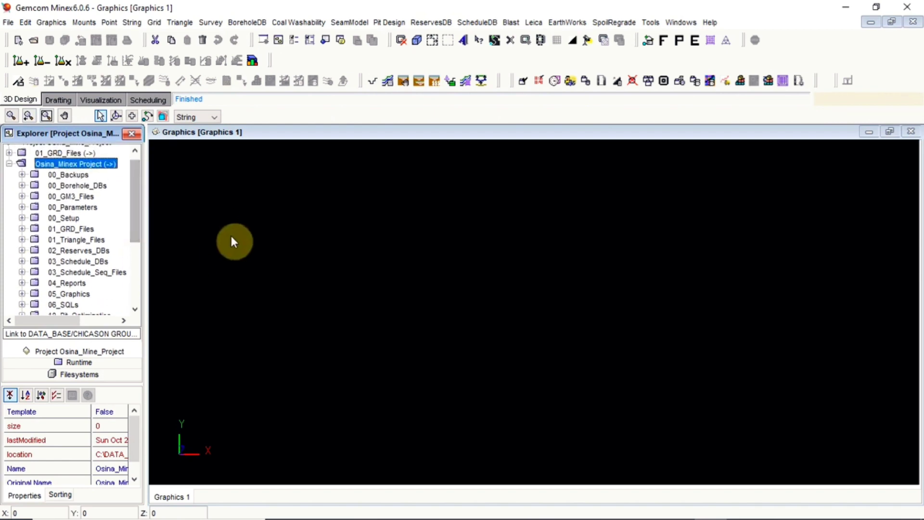
left_click(9, 163)
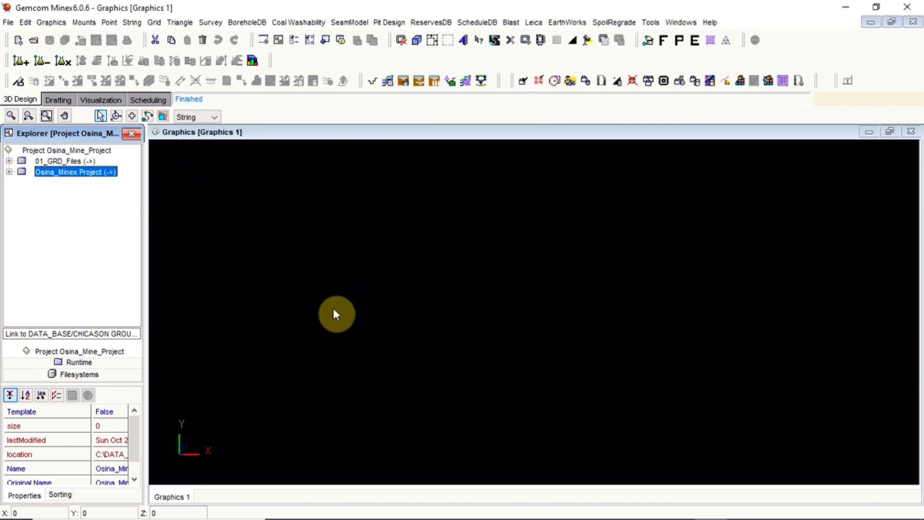
Expand Osina_Minex Project and plot the boreholes with Borehole Display, keeping traces, seam picks, seam names and borehole names enabled
left_click(9, 173)
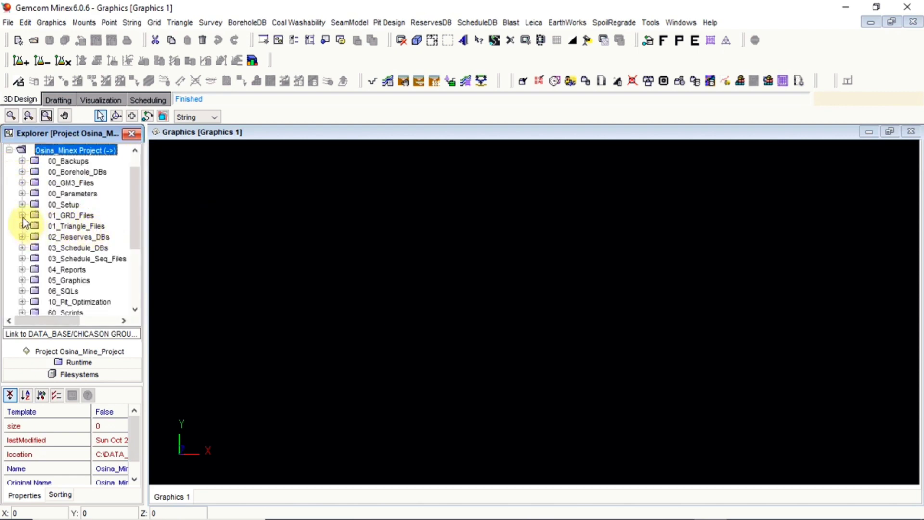
left_click(247, 22)
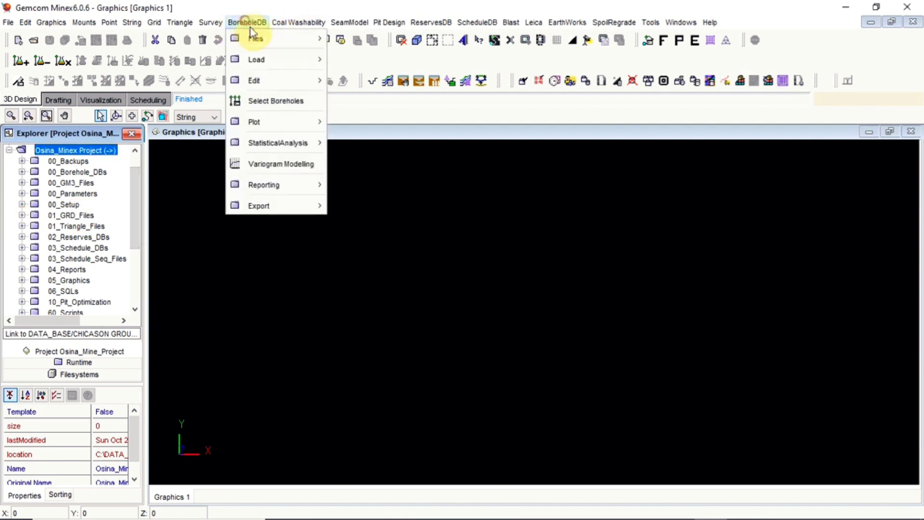
mouse_move(267, 126)
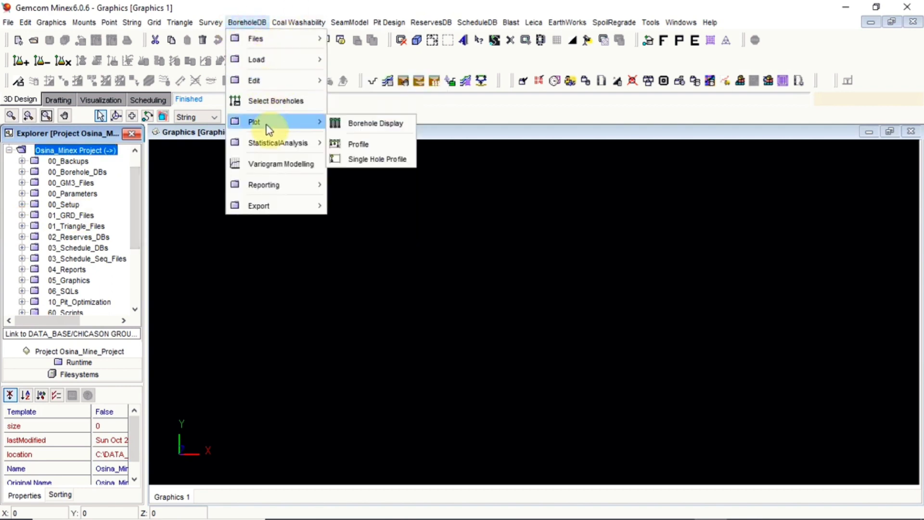
left_click(373, 124)
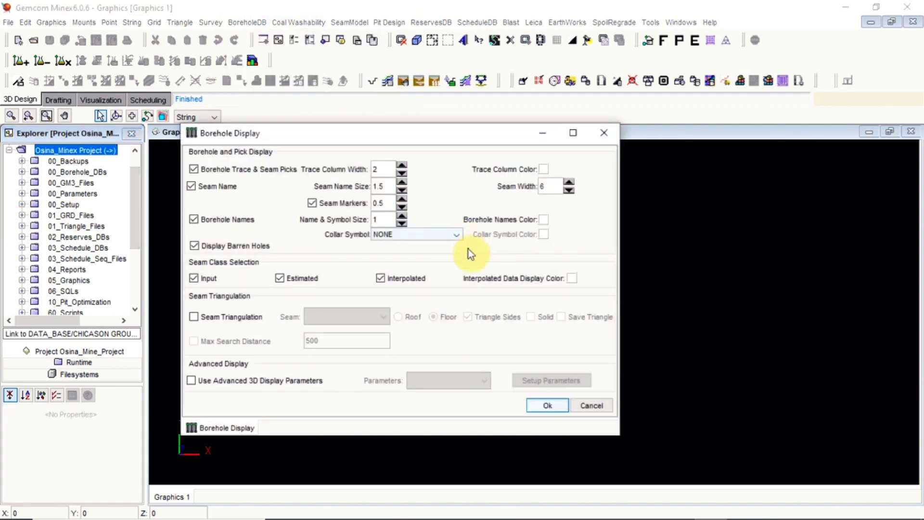
left_click(547, 405)
left_click(603, 133)
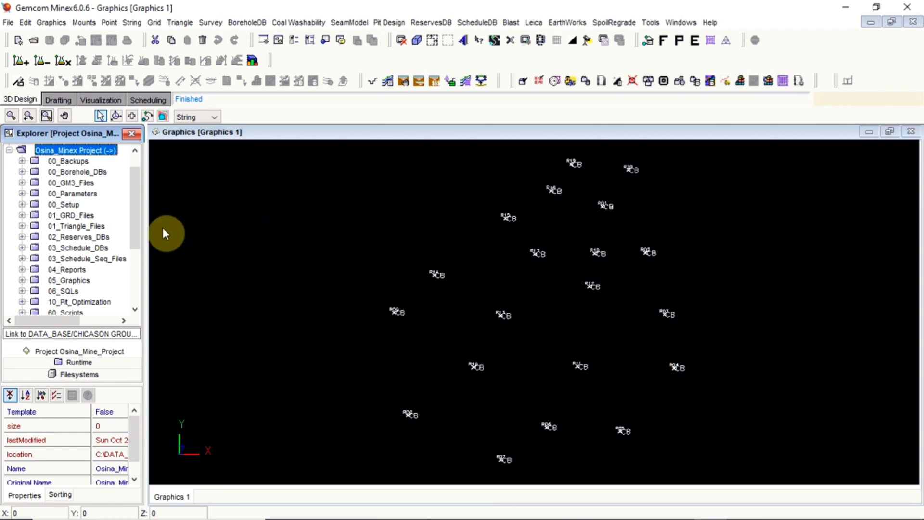
scroll(136, 227, "down", 1)
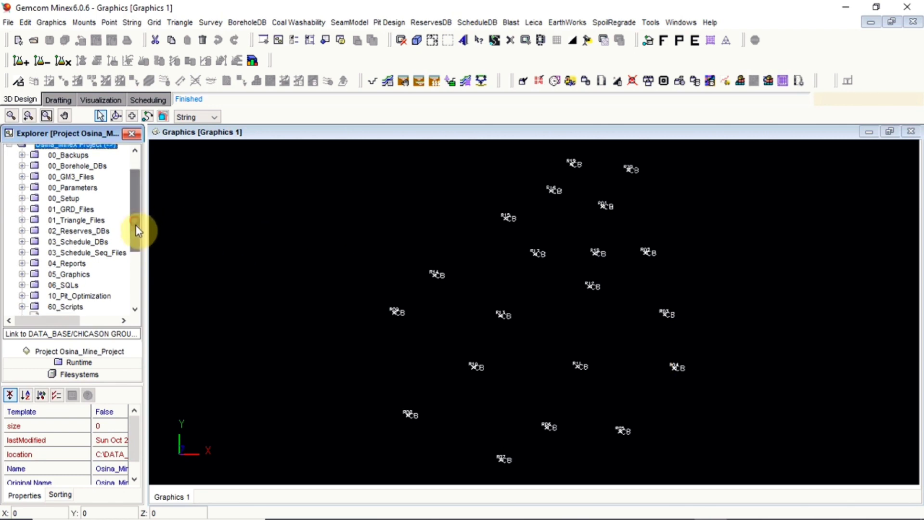
left_click_drag(136, 230, 140, 241)
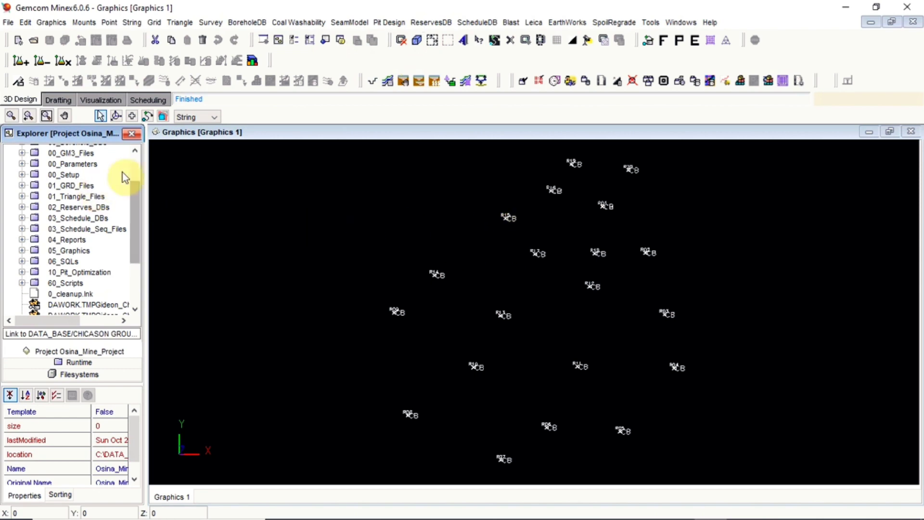
scroll(136, 211, "up", 2)
scroll(139, 187, "down", 1)
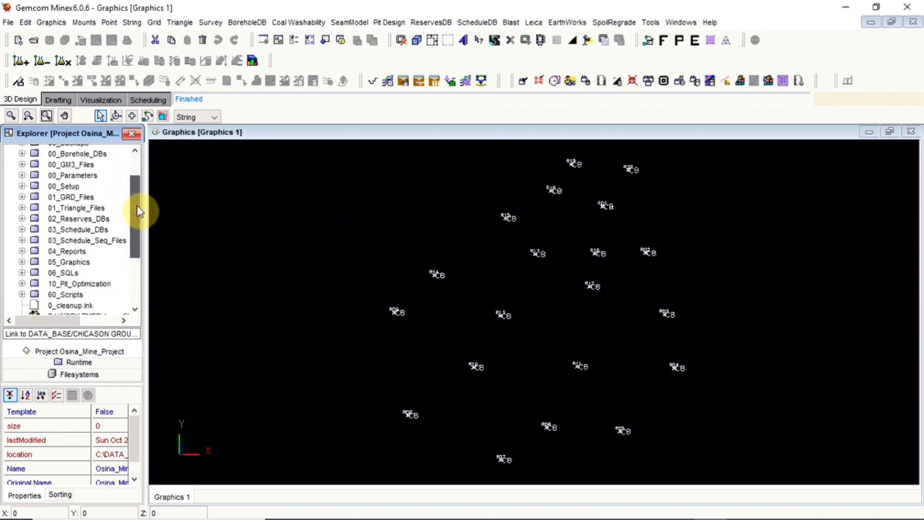